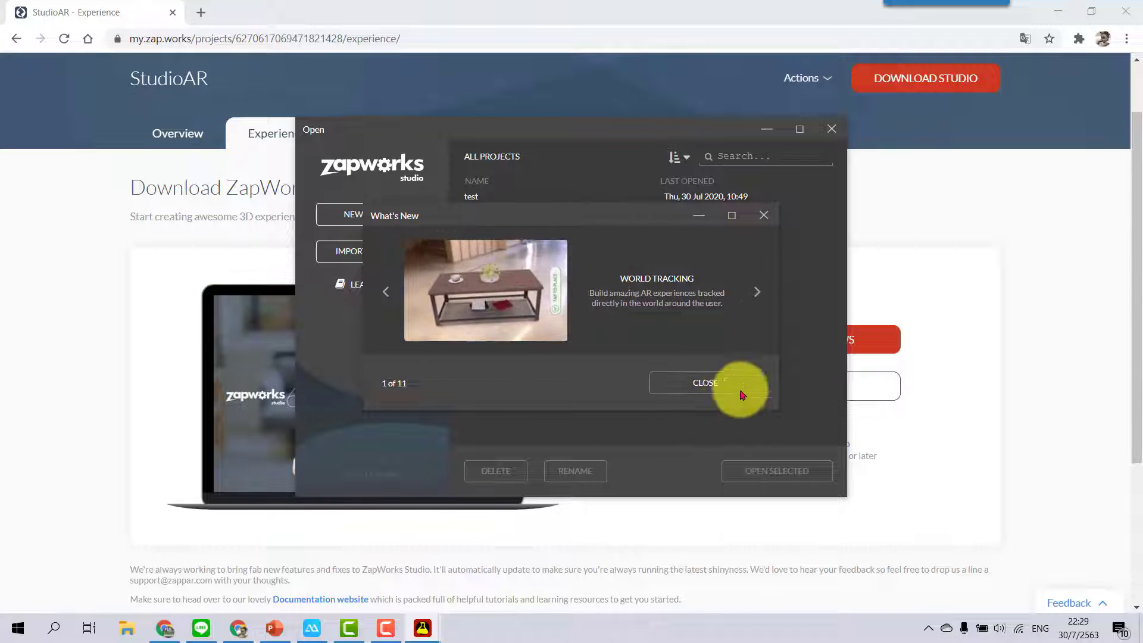
- Dismiss the What's New notice and create a blank project named ARstudio in the maximized project window
left_click(722, 384)
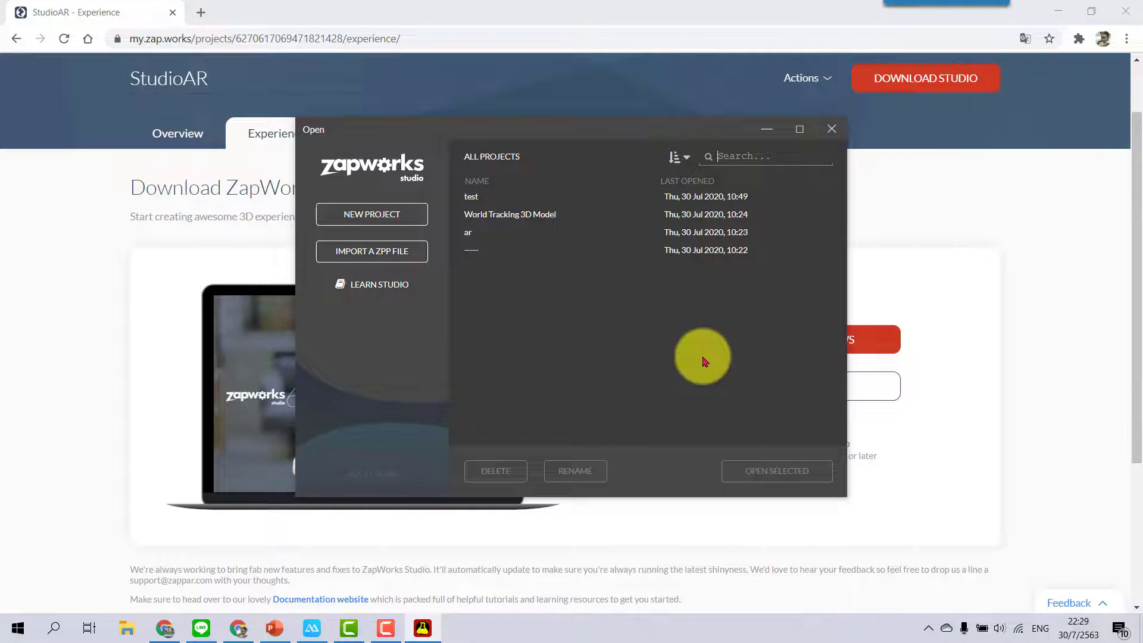
left_click(800, 134)
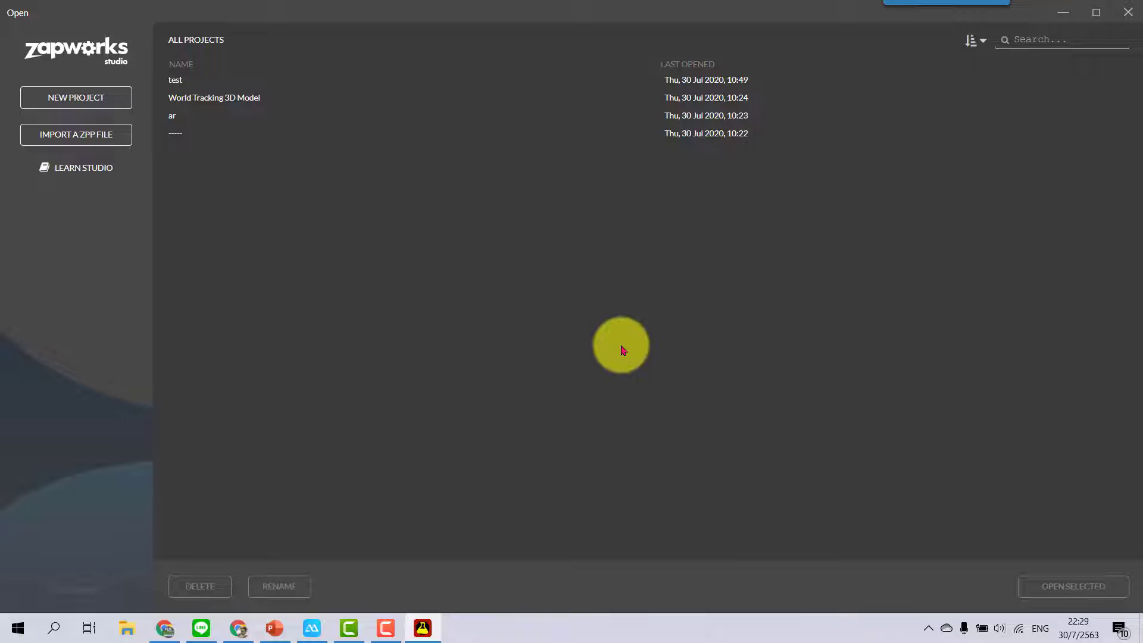
left_click(105, 105)
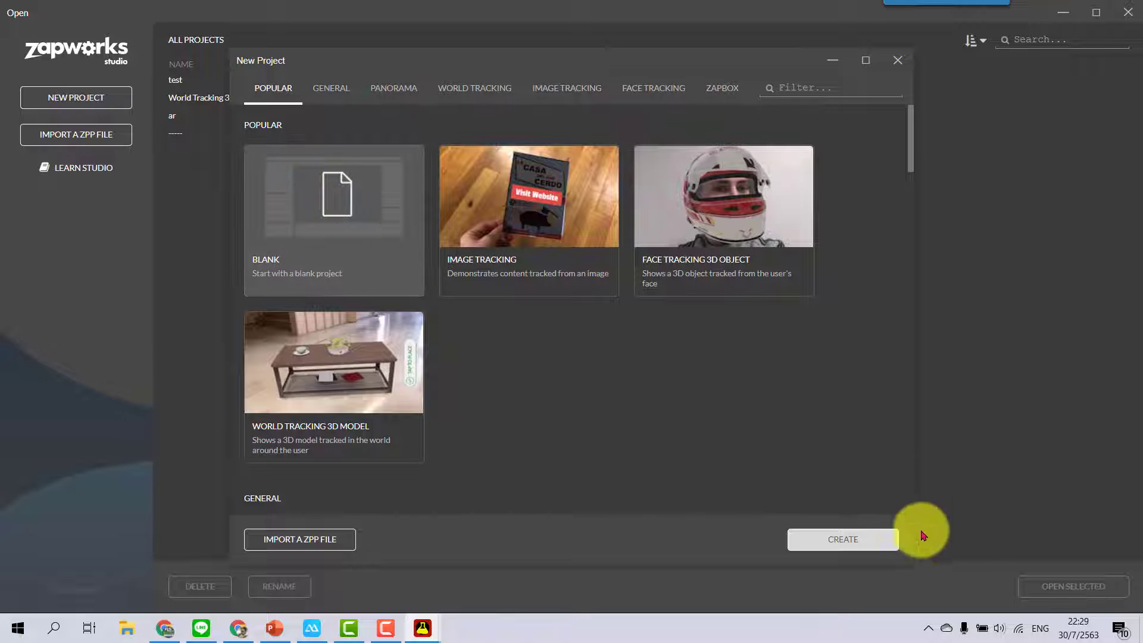
left_click(849, 544)
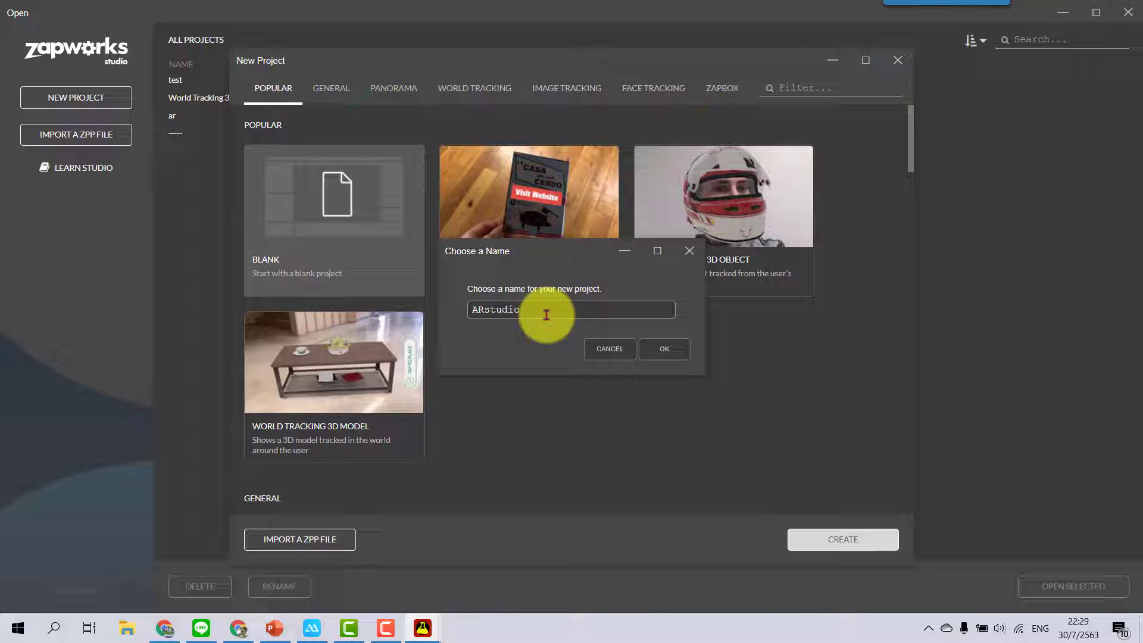
left_click(671, 350)
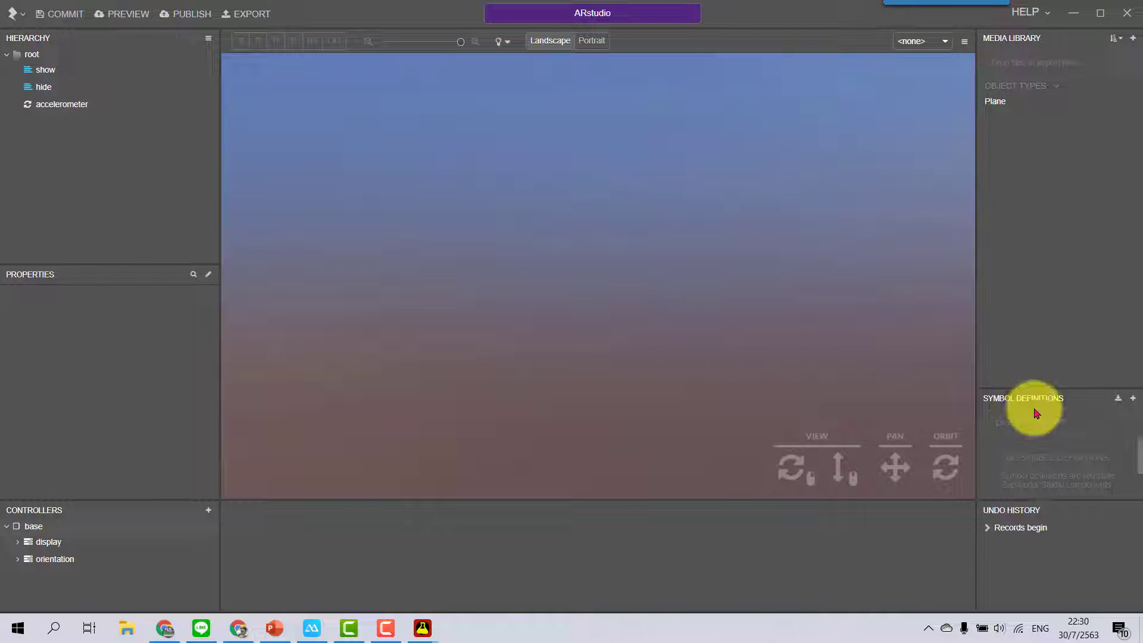
- Add the World Tracking: Ground Placement symbol to the symbol definitions under its default name and dismiss its import notes
left_click(1133, 399)
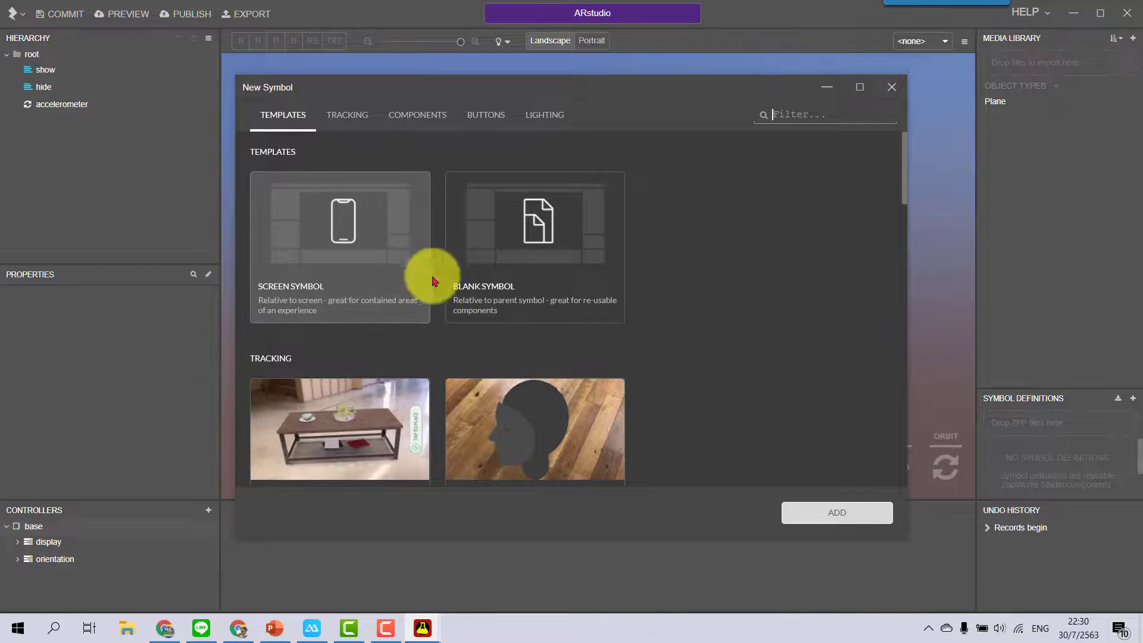
scroll(528, 334, "down", 3)
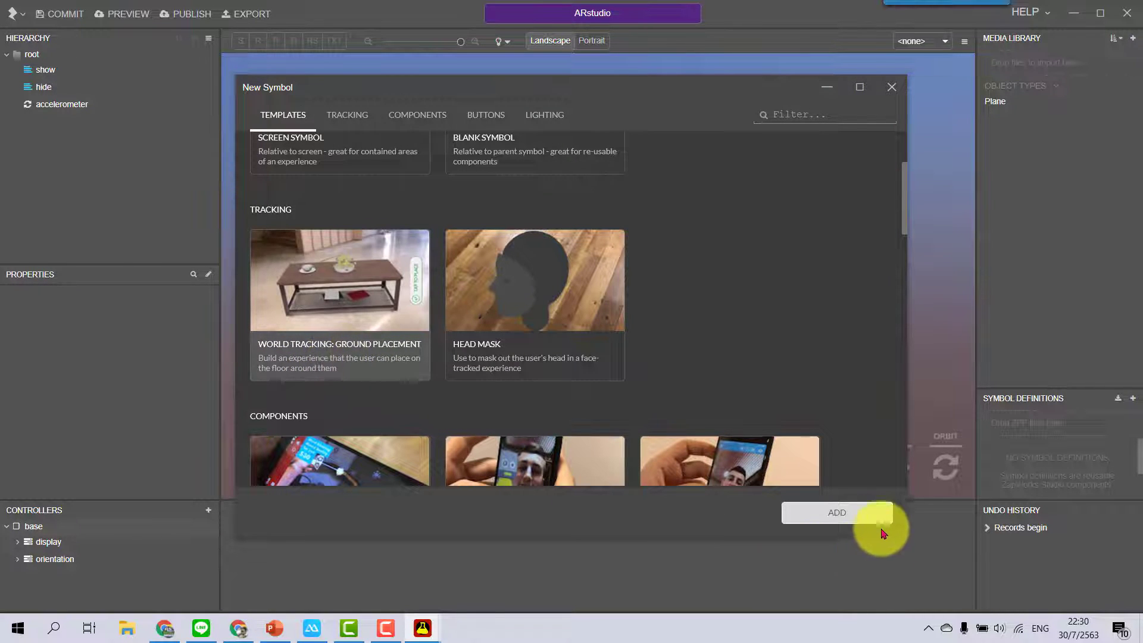
left_click(848, 519)
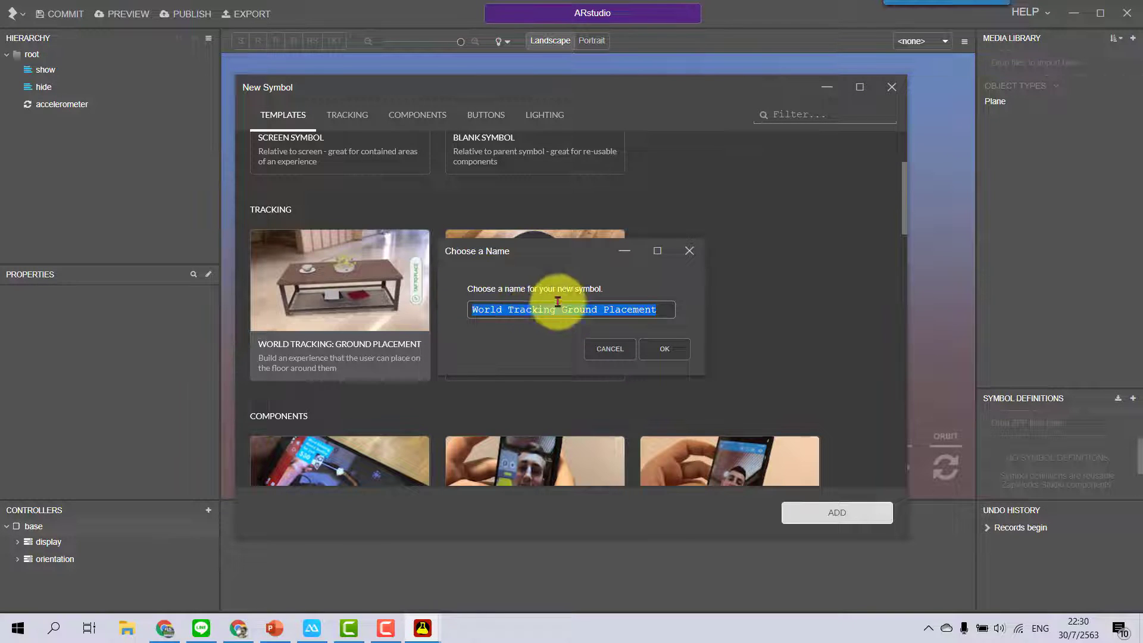
left_click(665, 350)
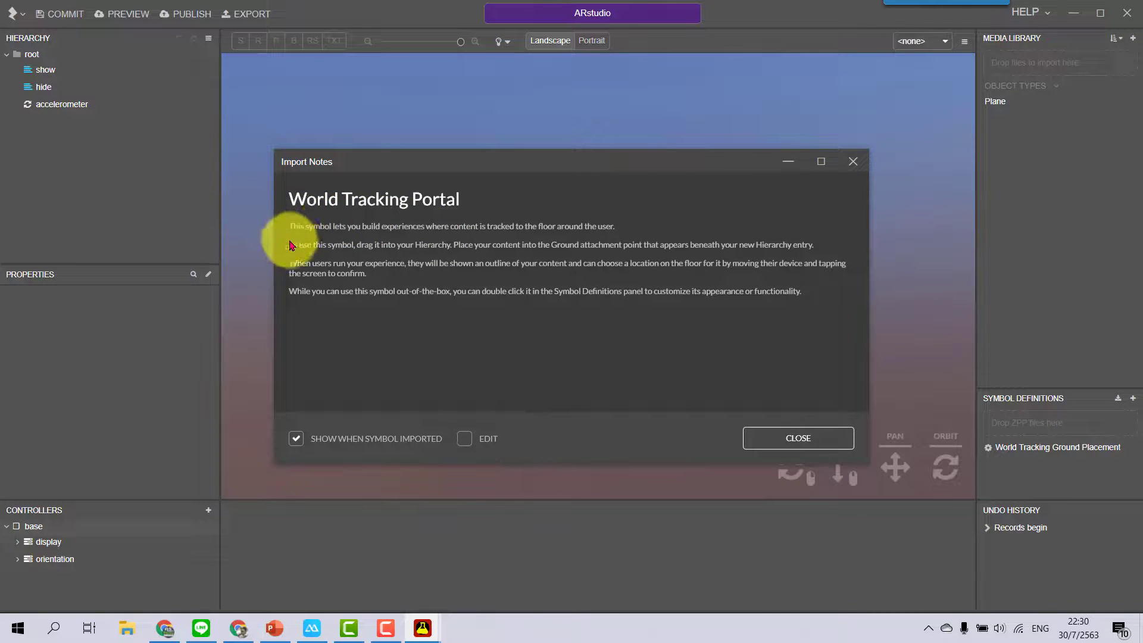
left_click(790, 445)
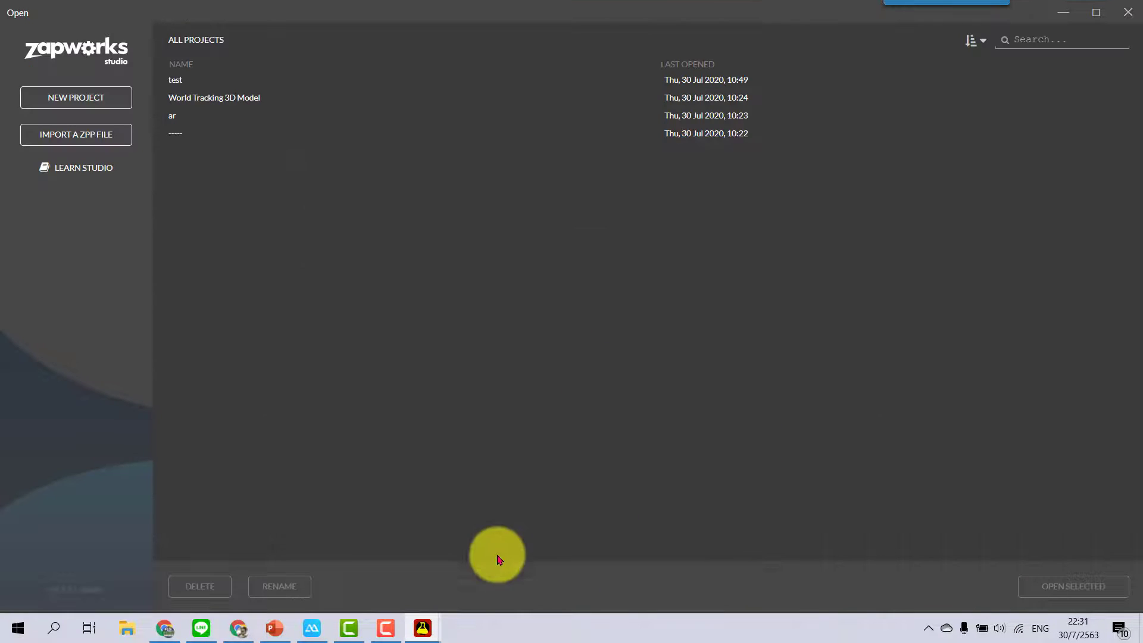
- In the ARstudio project window, insert the World Tracking Ground Placement symbol under root and select its Ground attachment point
mouse_move(424, 628)
left_click(500, 563)
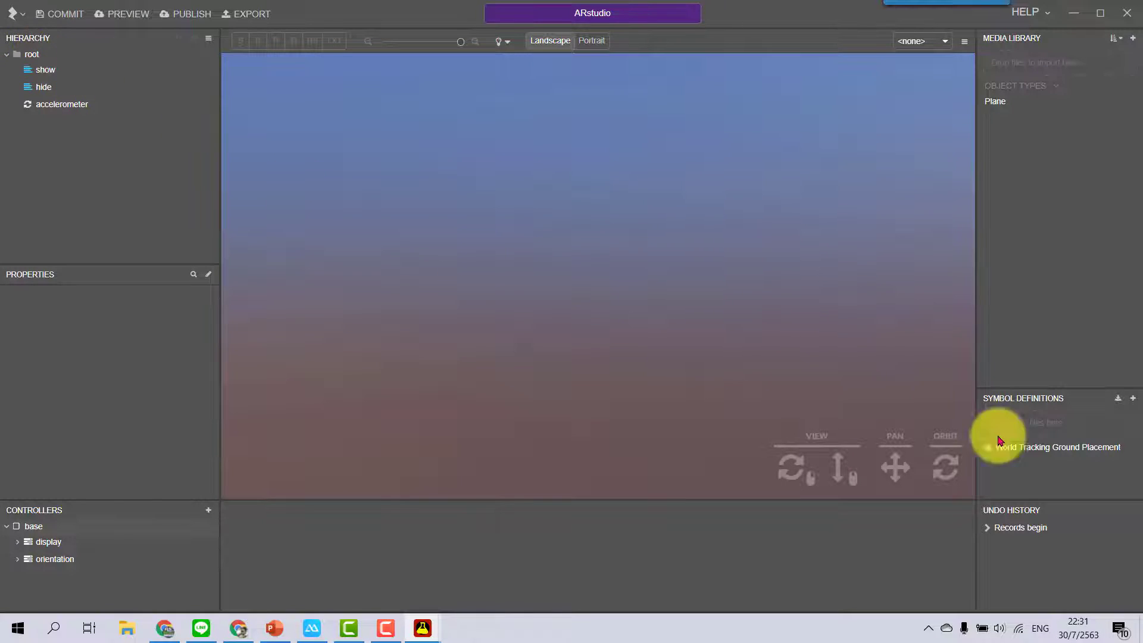
left_click_drag(1065, 452, 68, 62)
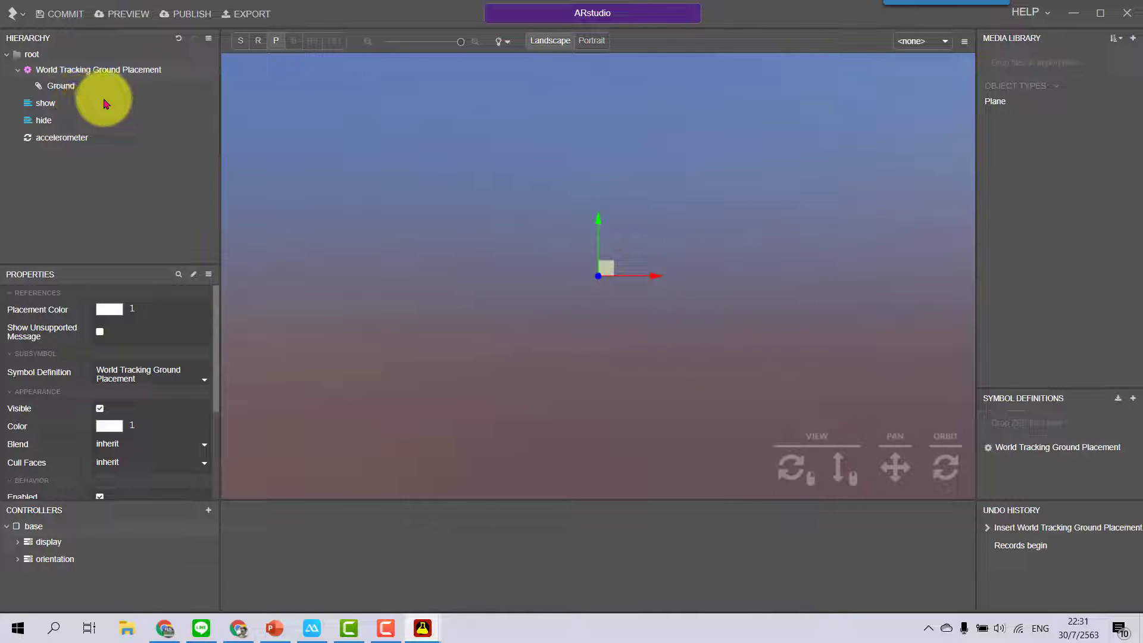
left_click(76, 87)
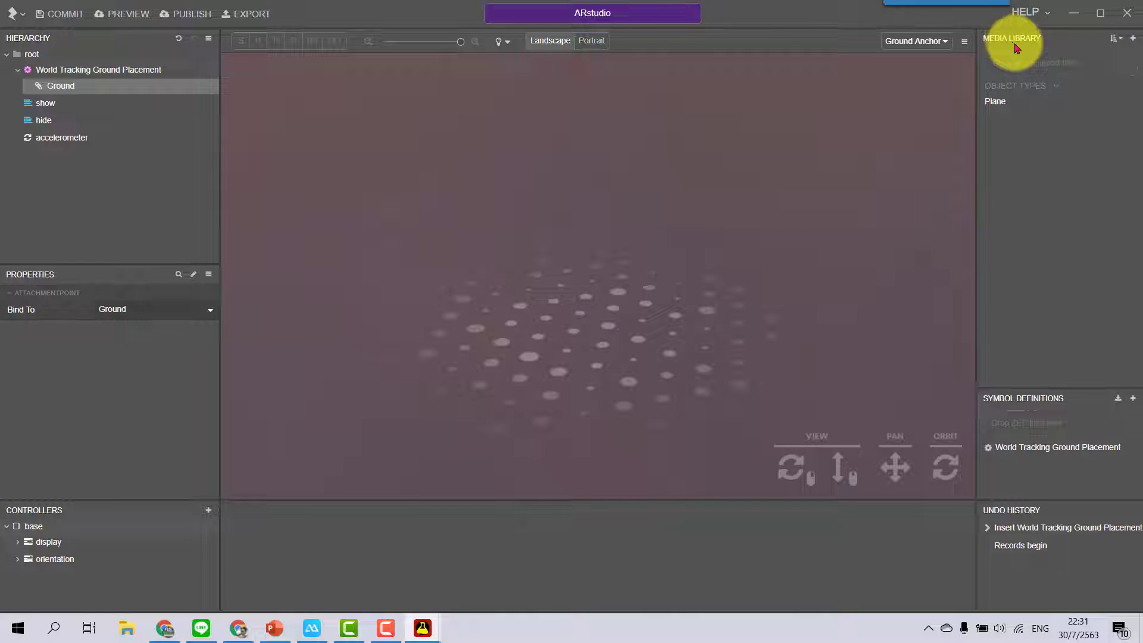
- Open the free 3D model library from the media library and browse its animated characters, non-animated characters and objects
left_click(1135, 40)
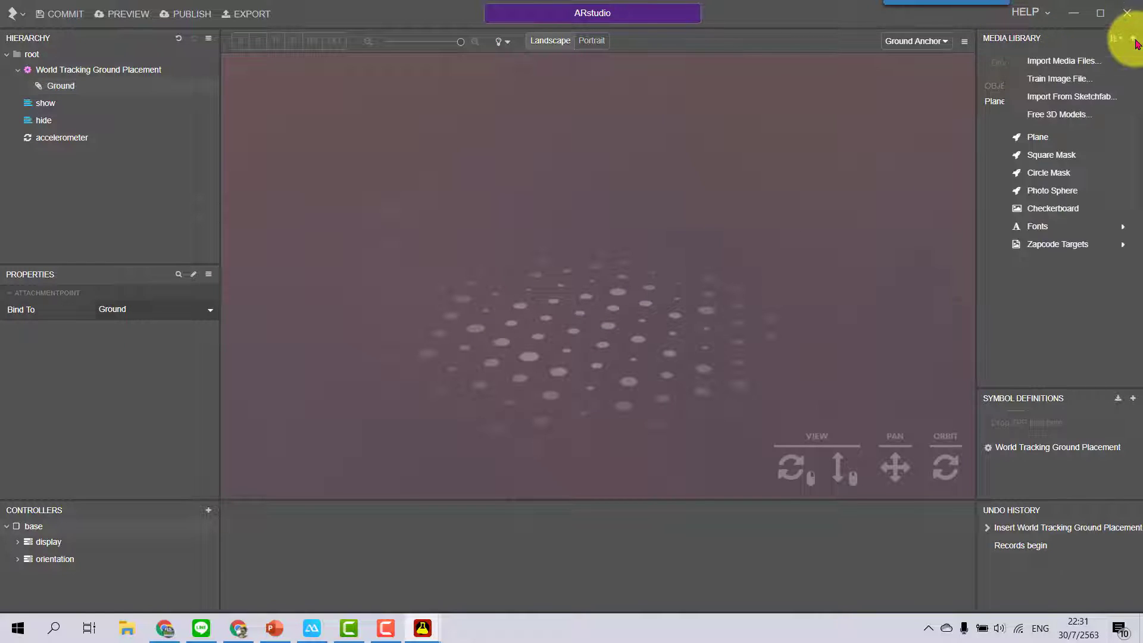
left_click(1073, 118)
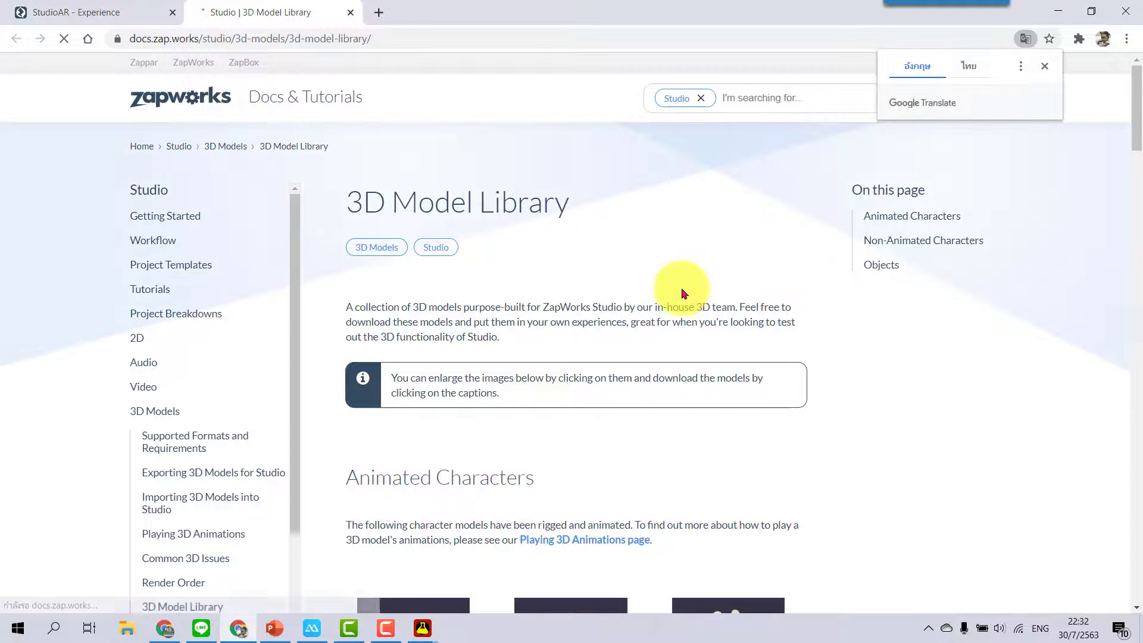
scroll(639, 267, "down", 2)
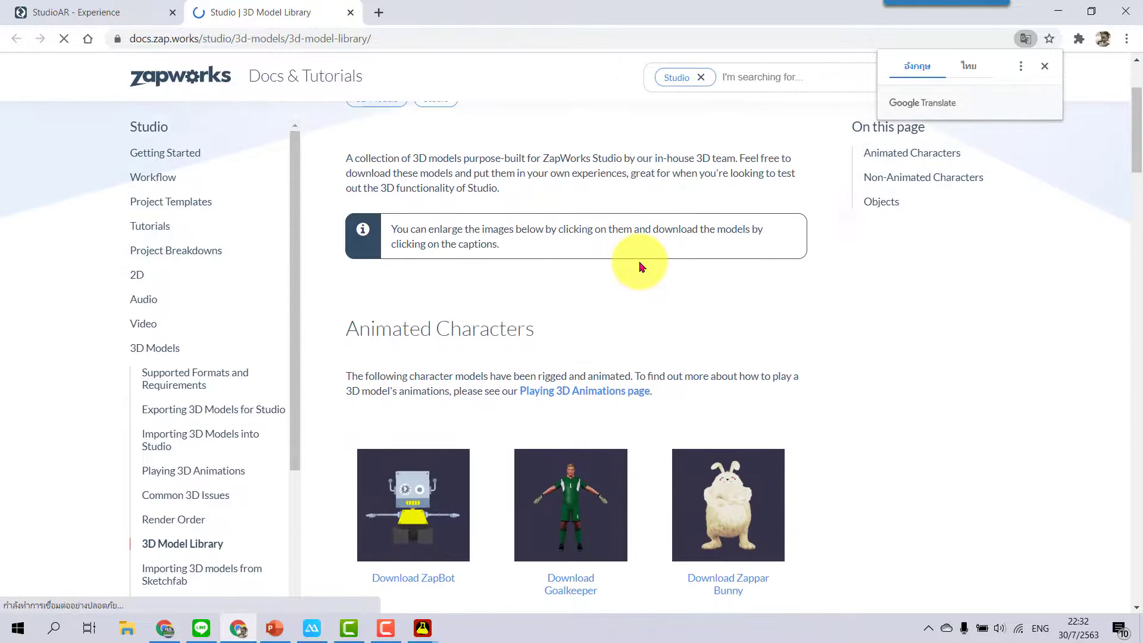
scroll(638, 267, "down", 2)
scroll(875, 349, "down", 3)
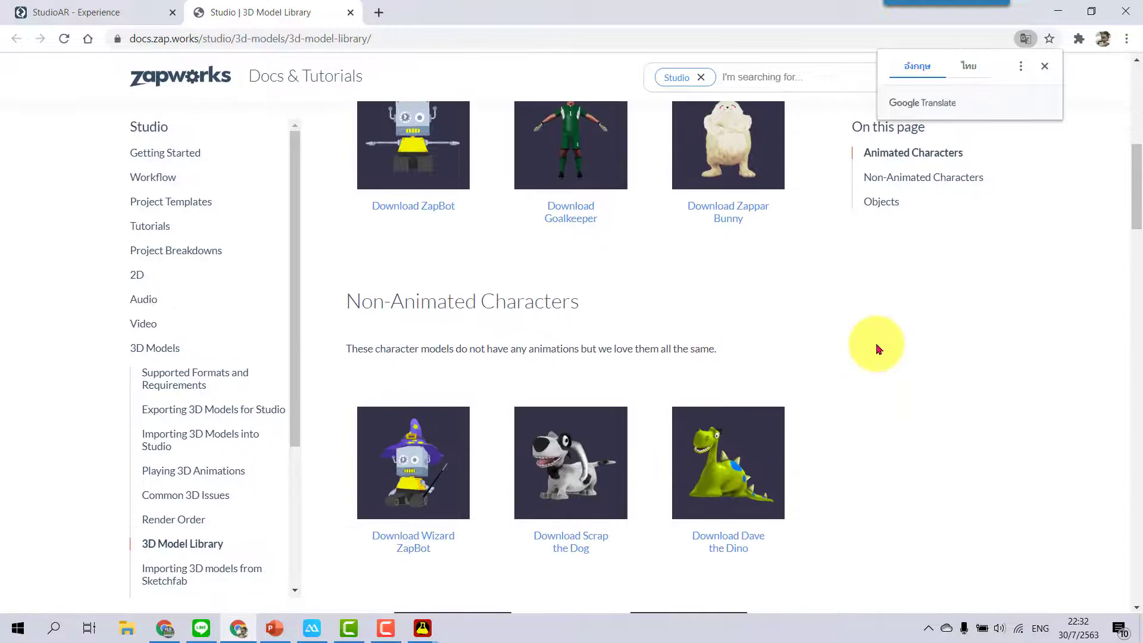
scroll(875, 348, "down", 2)
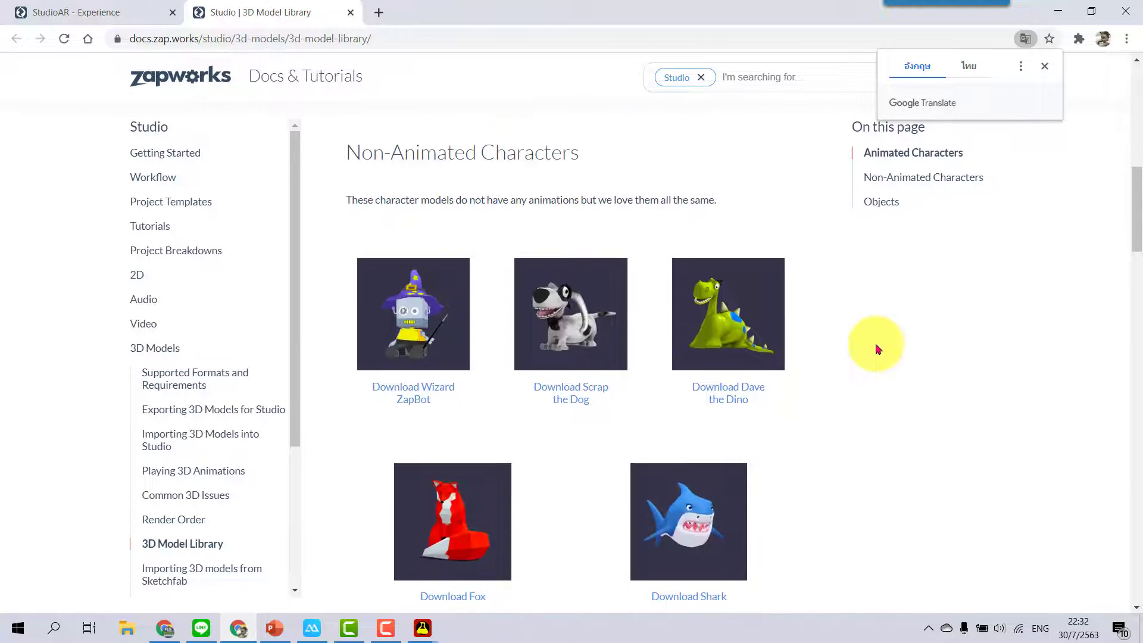
scroll(875, 348, "down", 1)
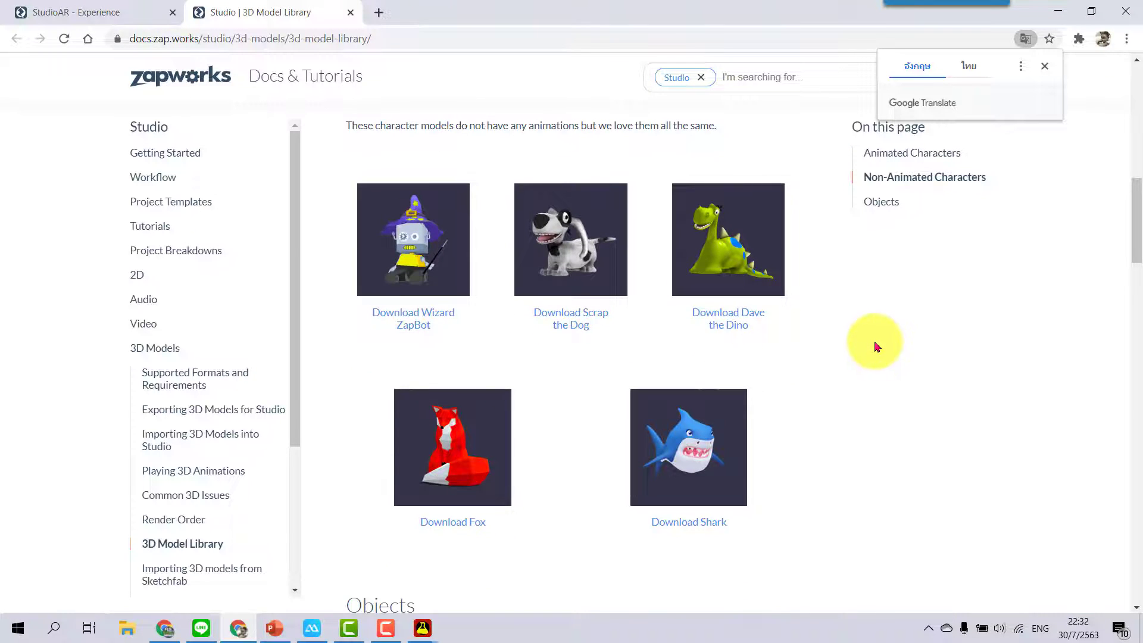
scroll(875, 347, "down", 7)
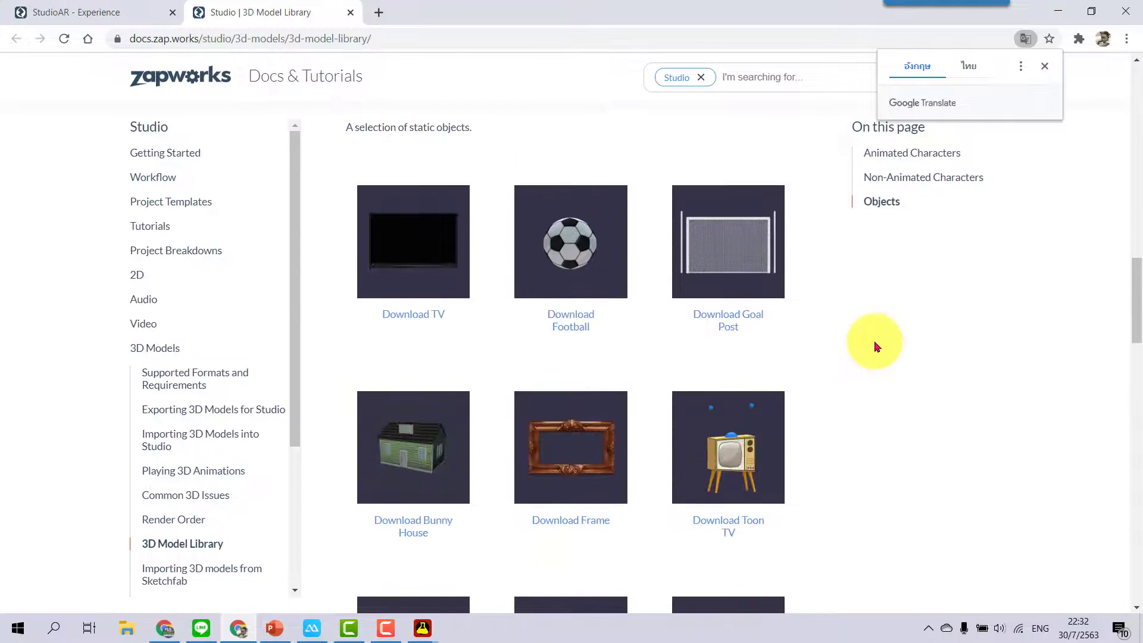
scroll(875, 347, "down", 4)
scroll(876, 347, "down", 9)
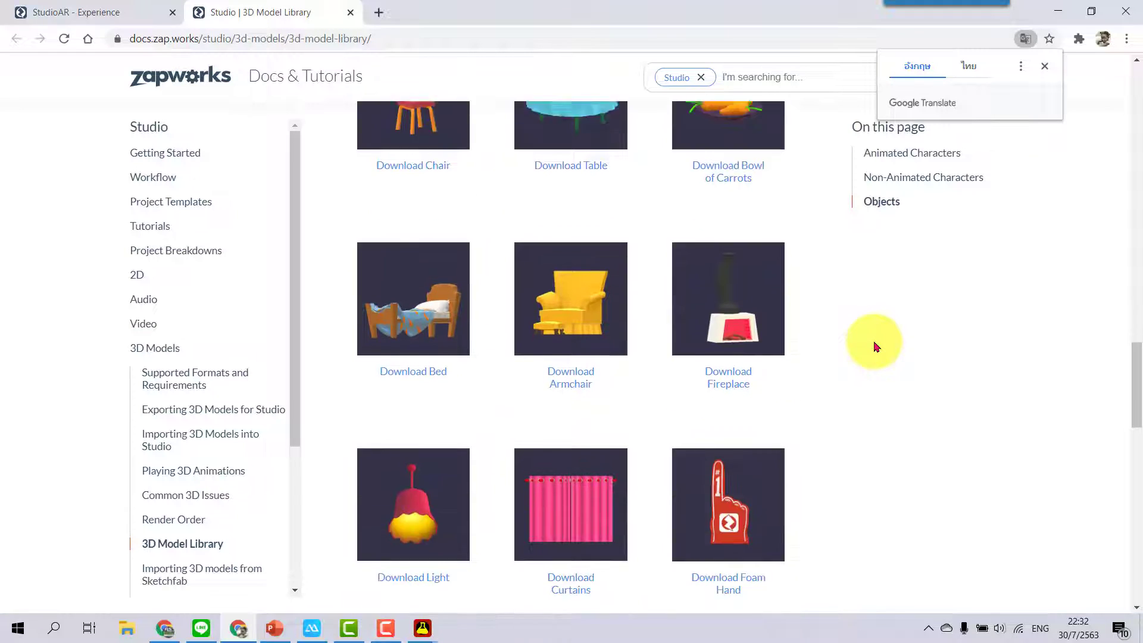
scroll(875, 348, "down", 1)
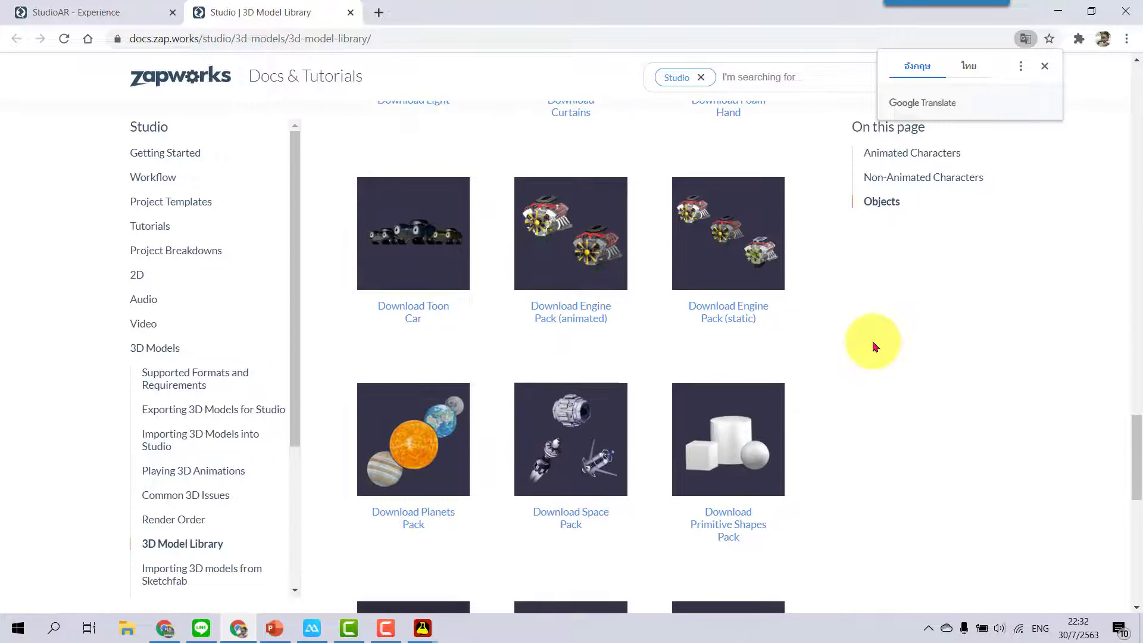
scroll(875, 347, "down", 7)
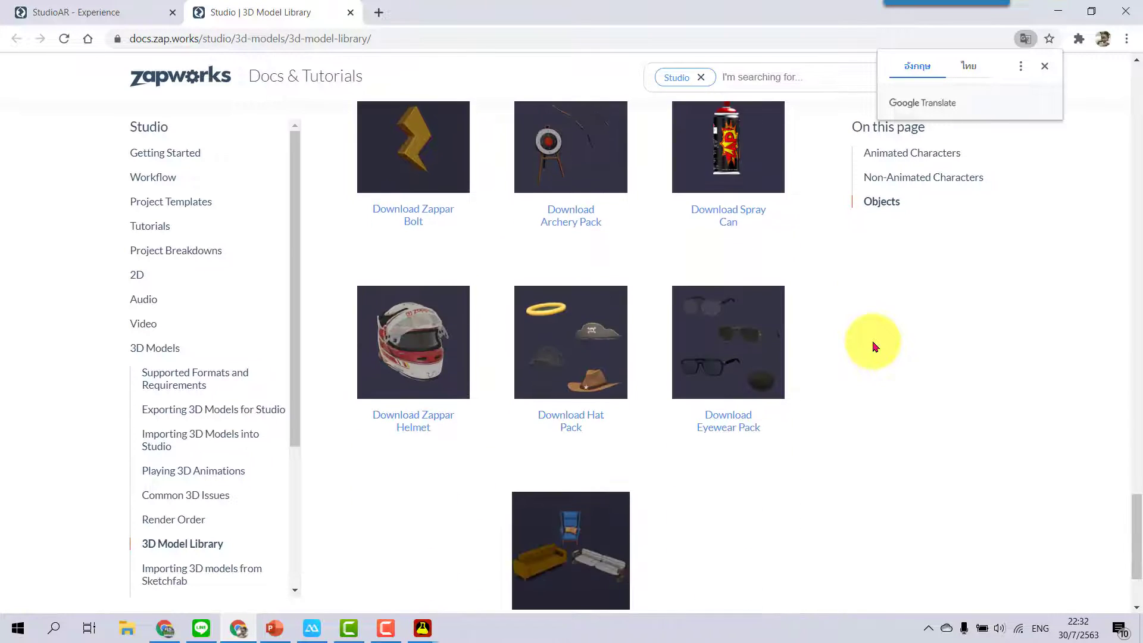
scroll(875, 347, "up", 11)
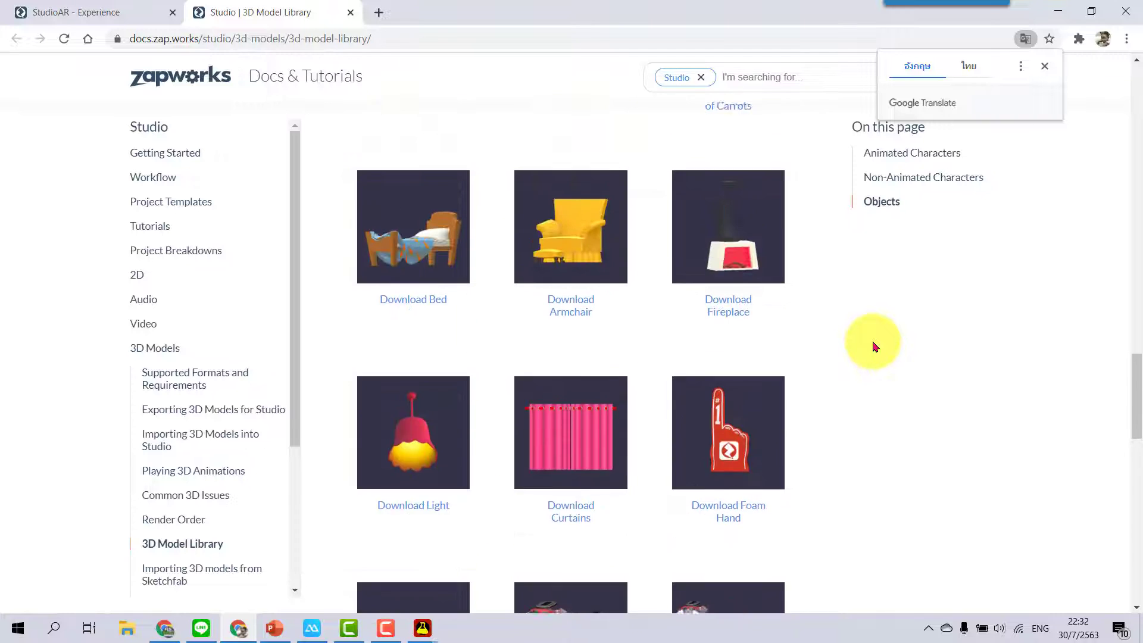
scroll(875, 347, "up", 2)
scroll(874, 347, "up", 10)
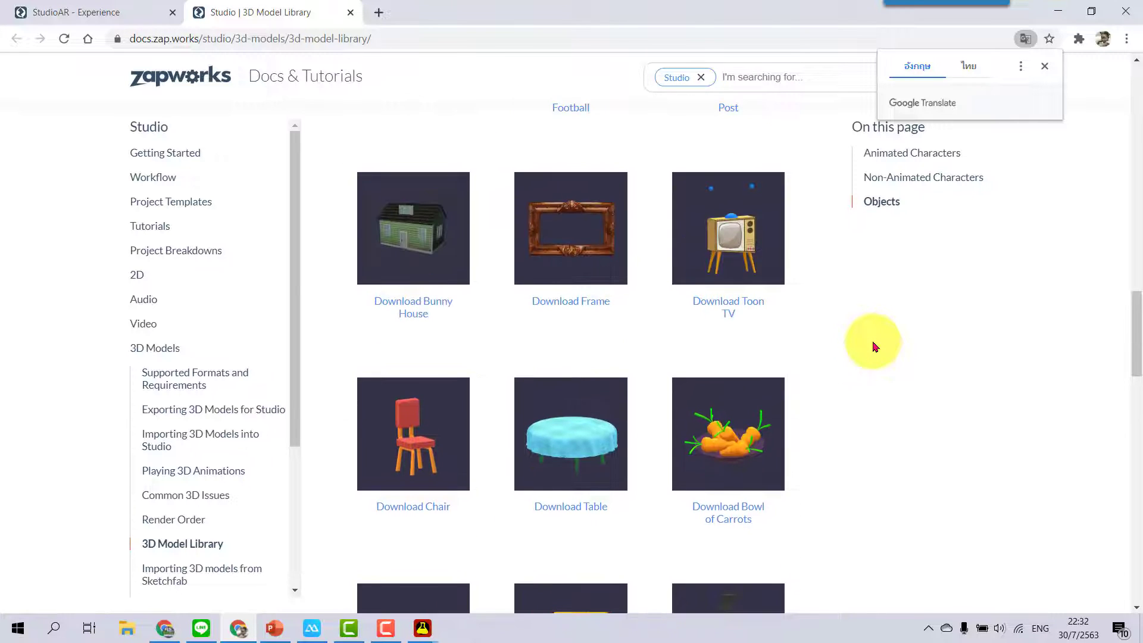
scroll(874, 347, "up", 3)
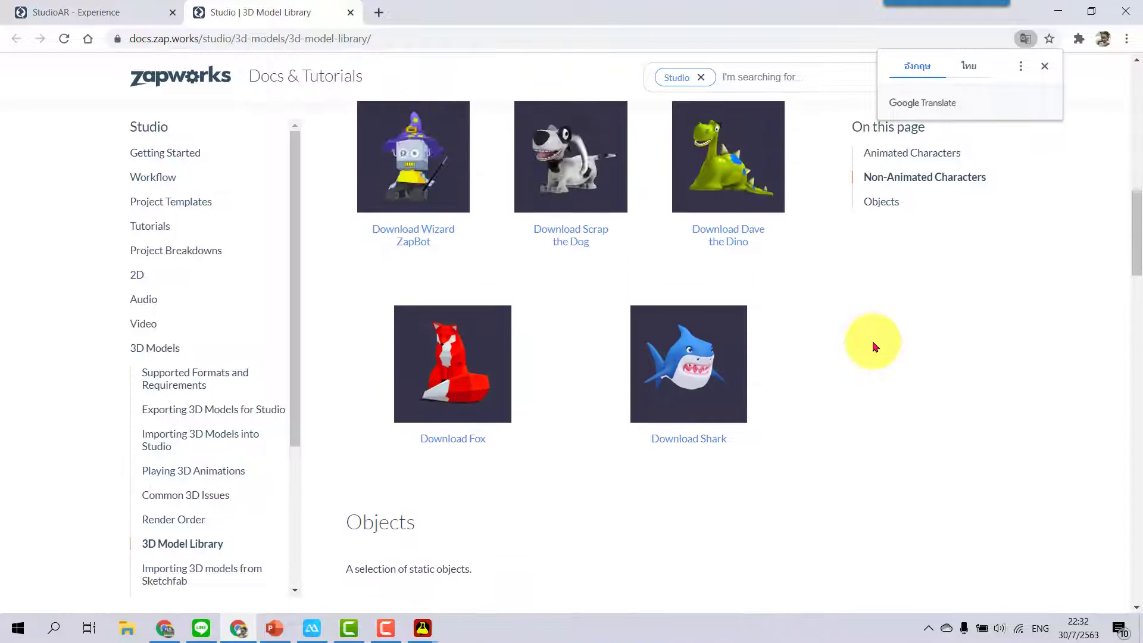
scroll(874, 347, "up", 3)
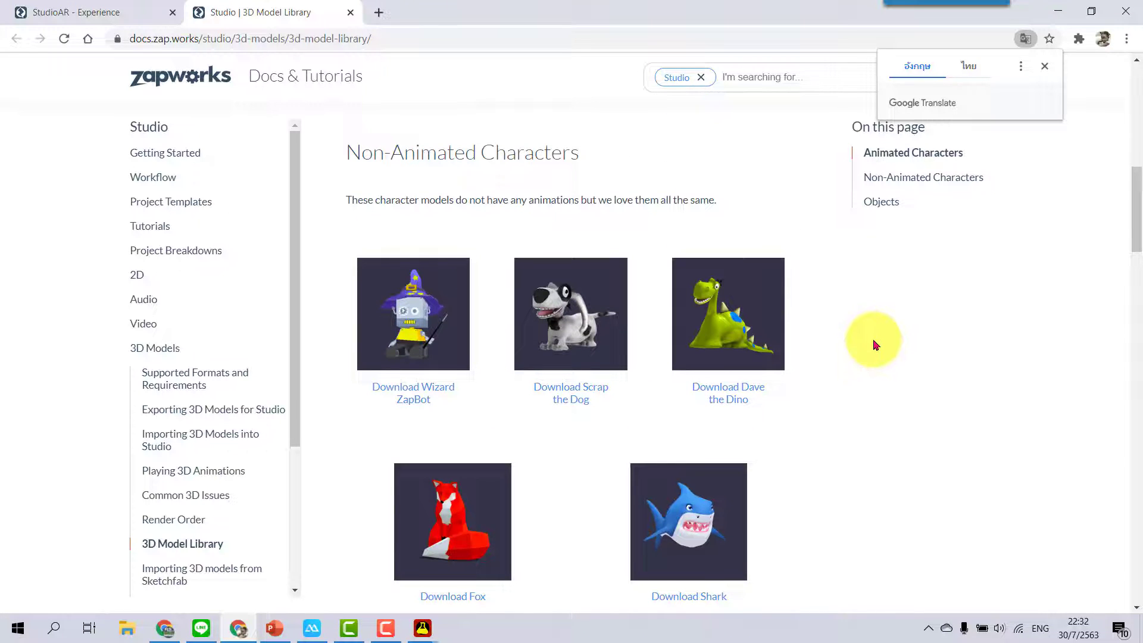
scroll(875, 346, "down", 3)
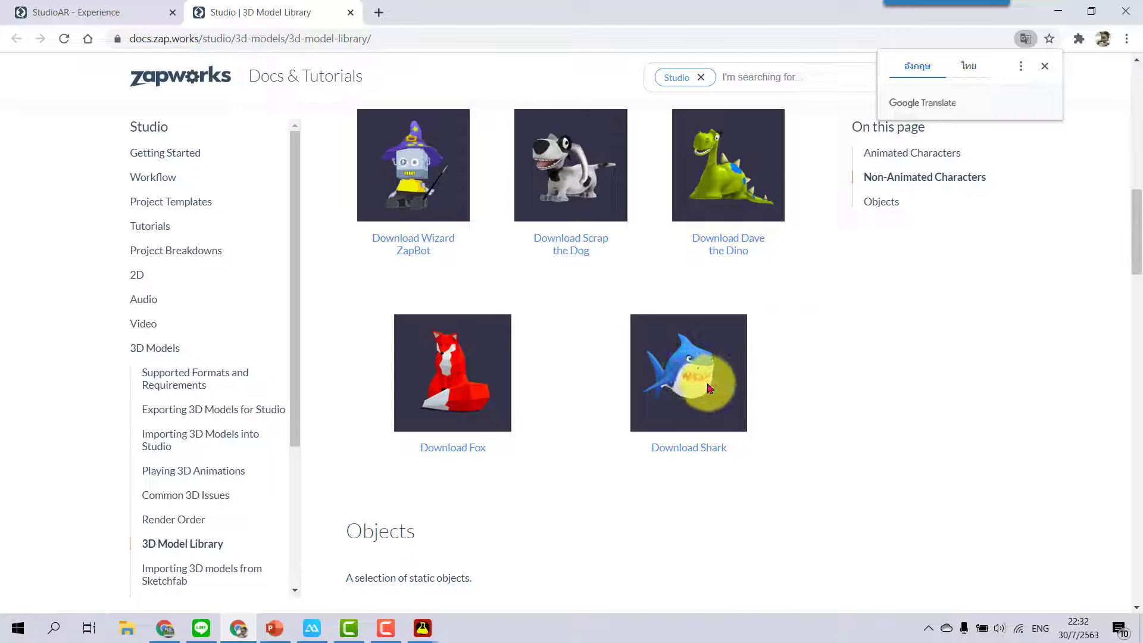
- Download the Shark model and extract Shark.zip into the Shark folder in Downloads
left_click(687, 457)
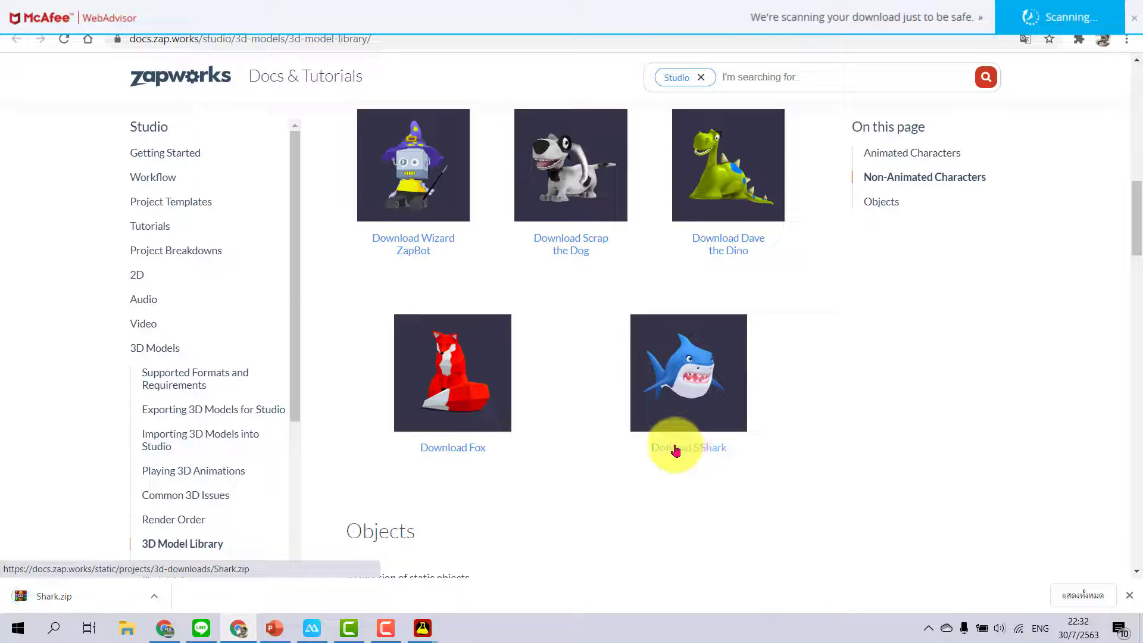
left_click(75, 598)
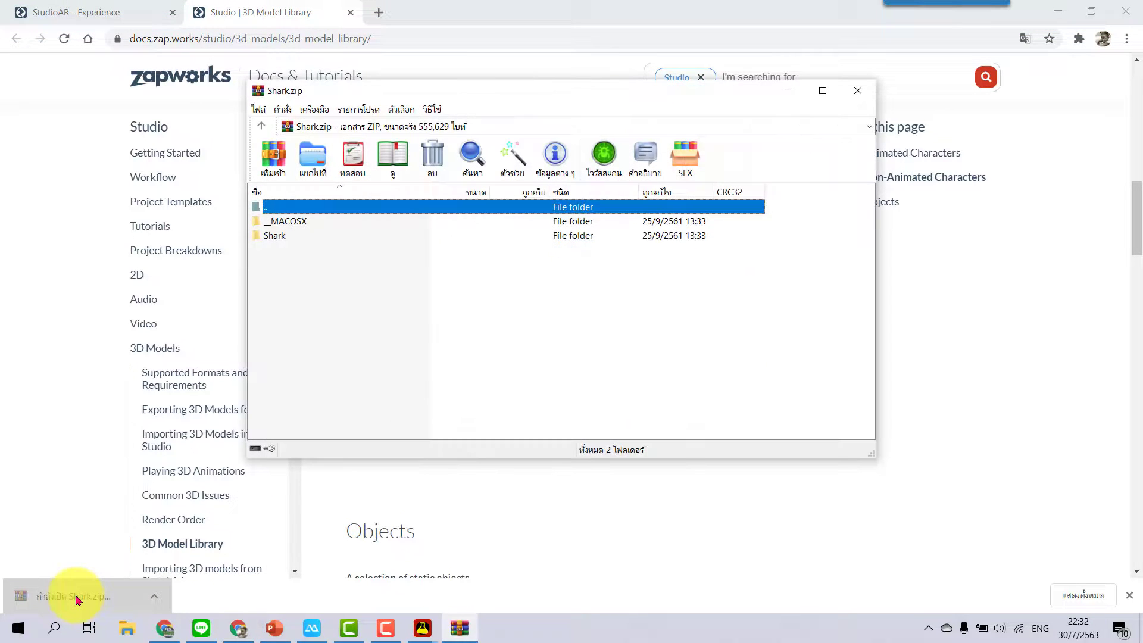
left_click(321, 158)
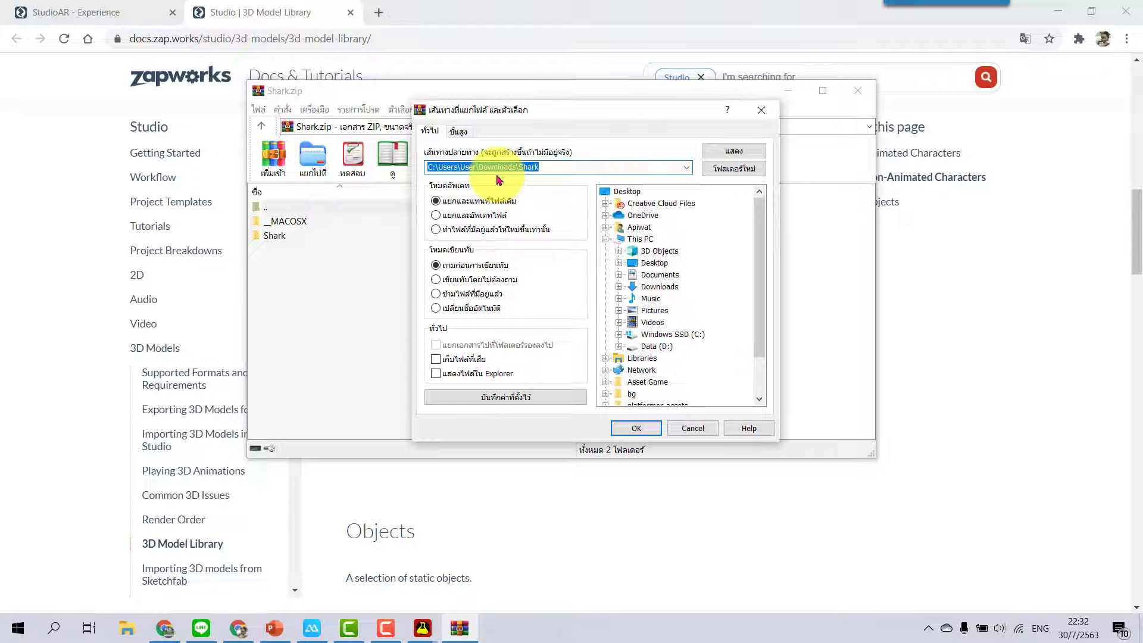
left_click(636, 429)
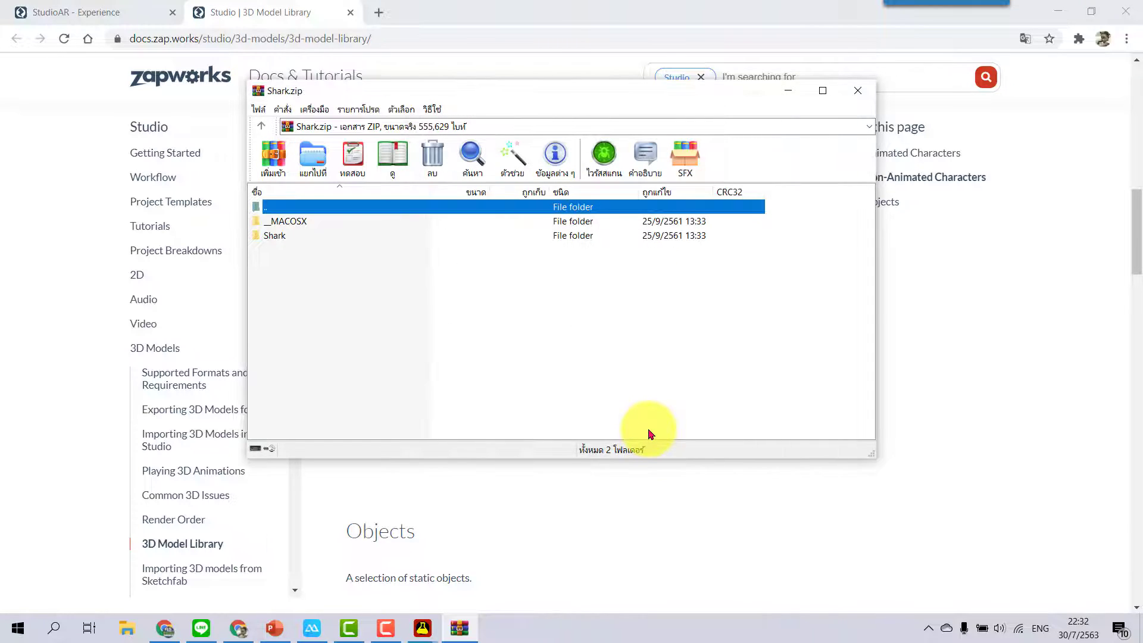
left_click(861, 95)
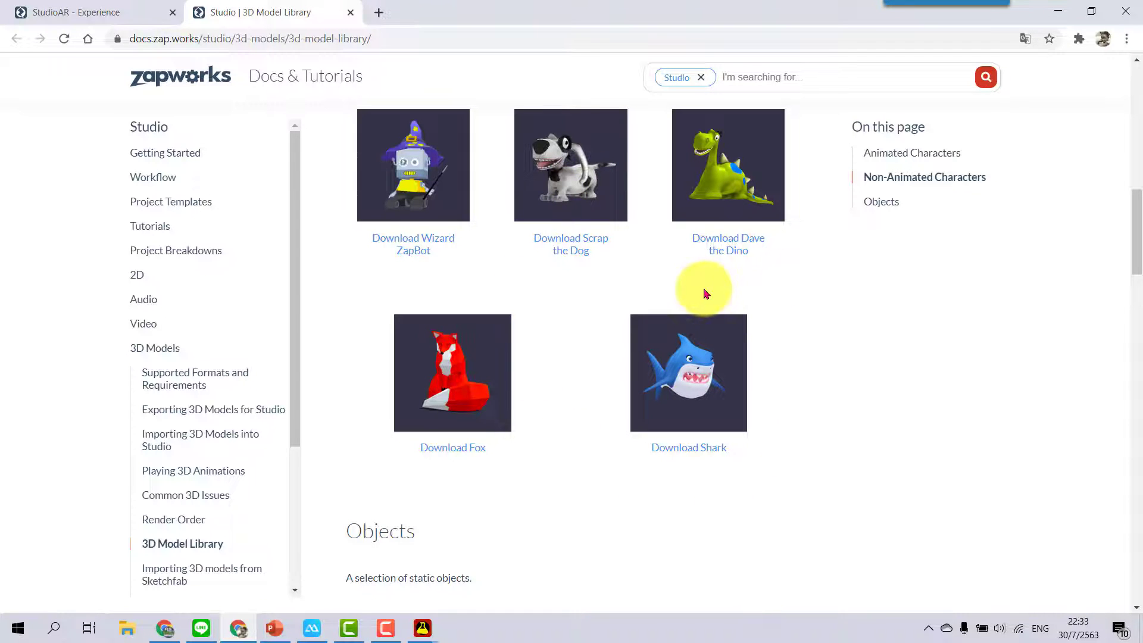
- In the ARstudio project window, import Shark_Animation03.pod and SharkTexture from Downloads\Shark\Shark, and insert the shark model under Ground
mouse_move(433, 630)
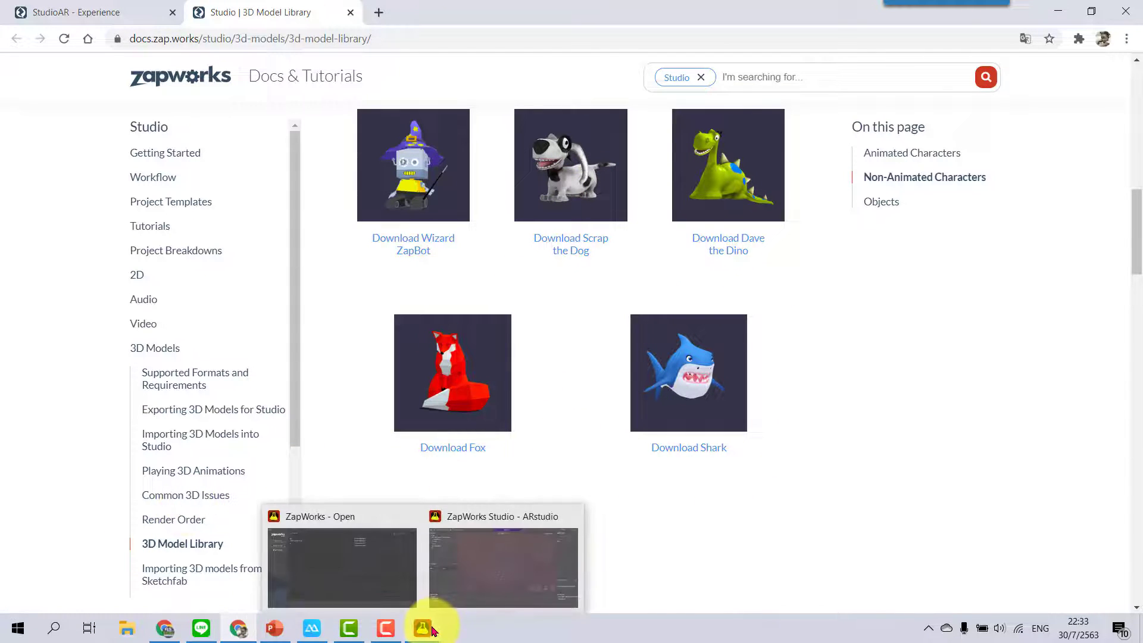
left_click(492, 575)
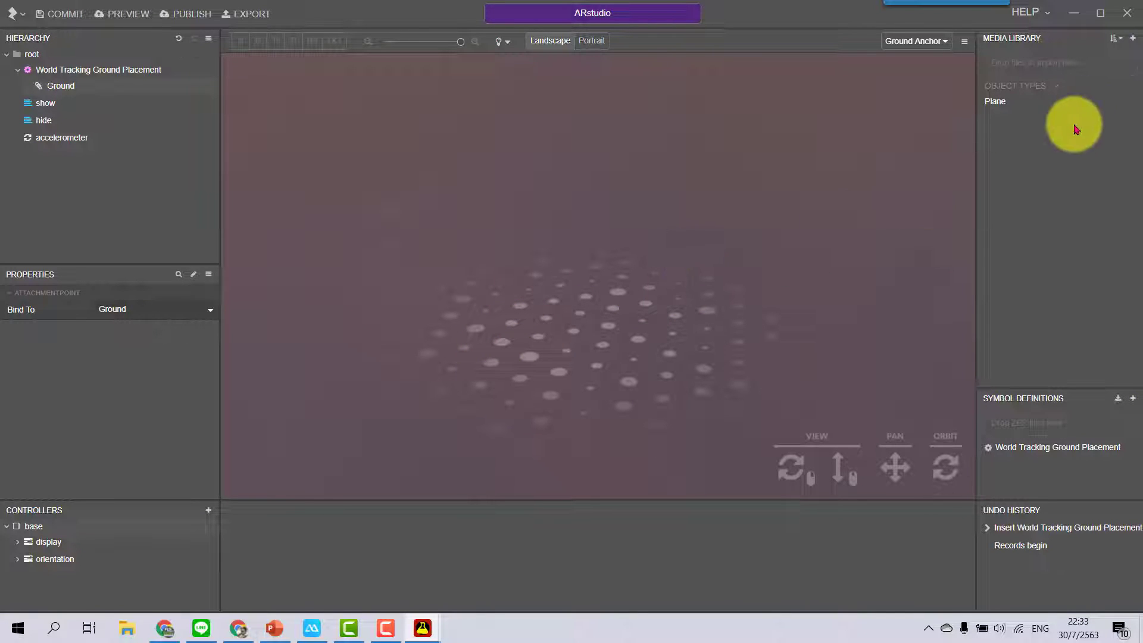
left_click(1133, 40)
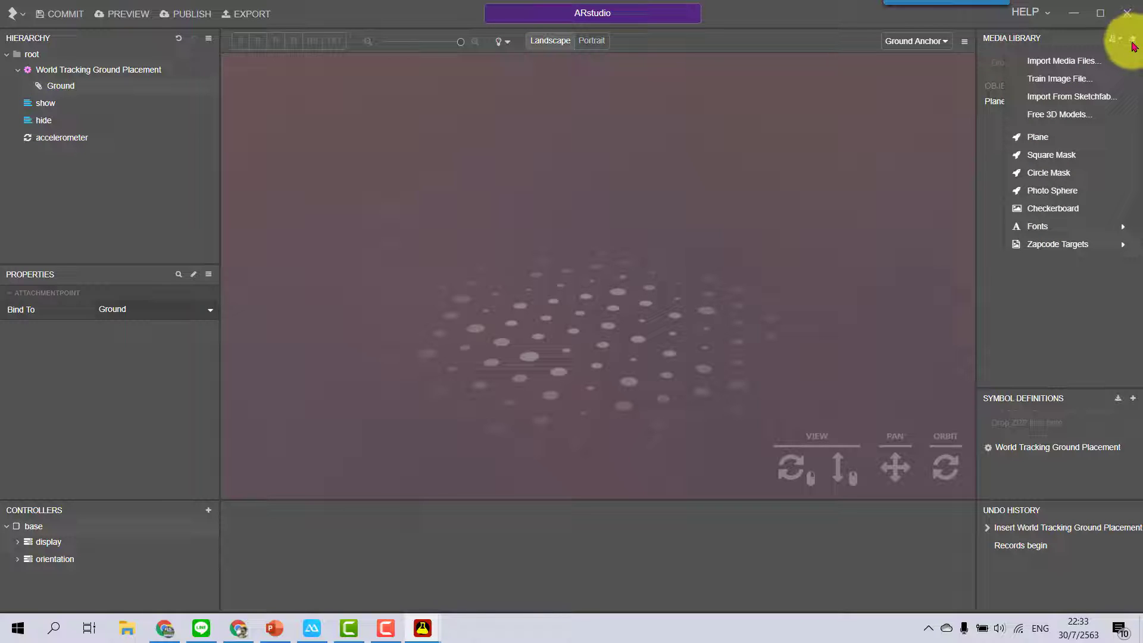
left_click(1065, 61)
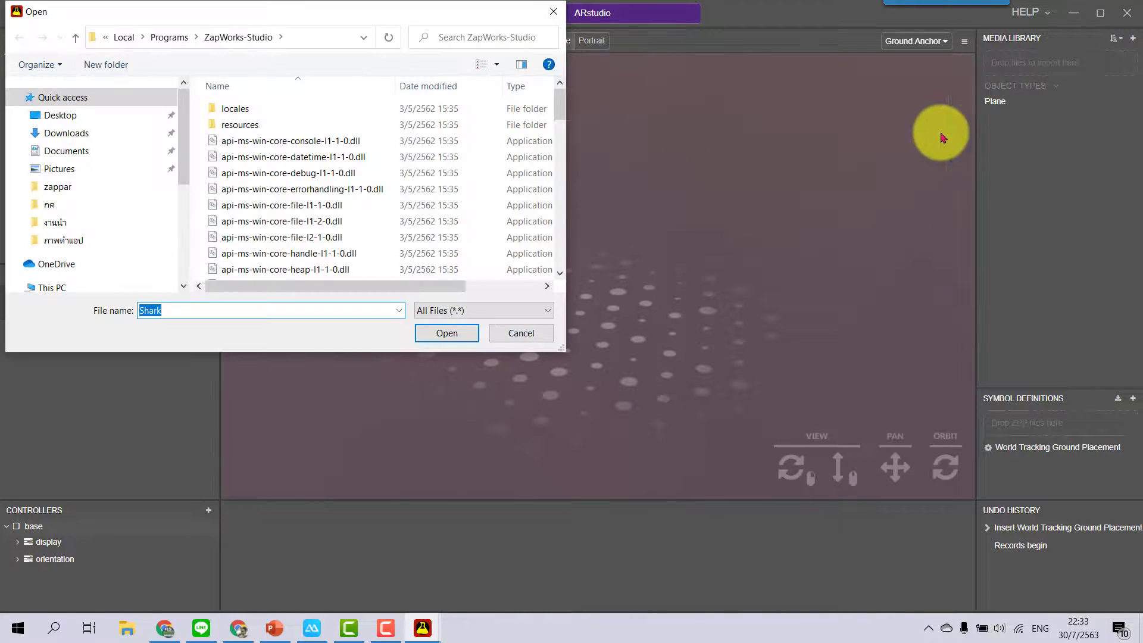
left_click(87, 141)
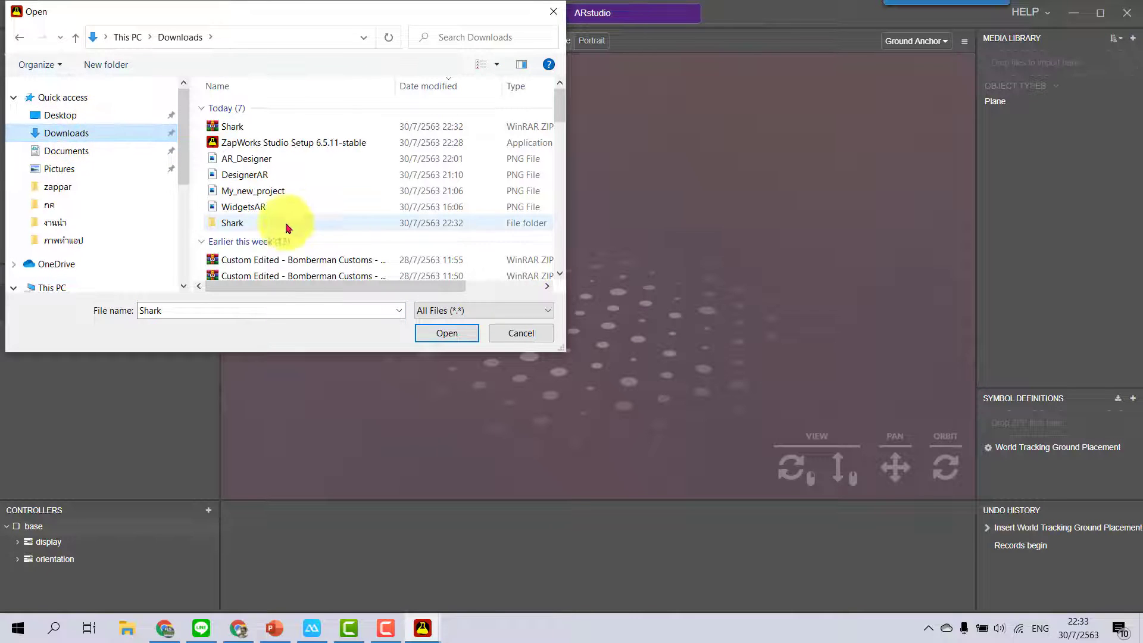
left_click(260, 226)
double_click(260, 226)
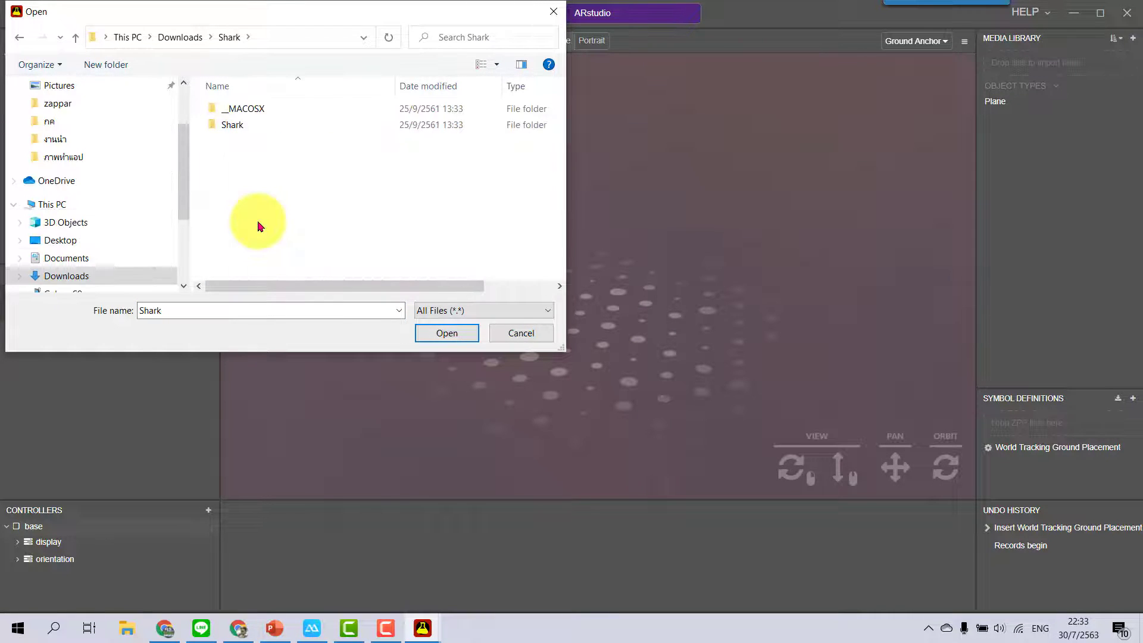
double_click(235, 125)
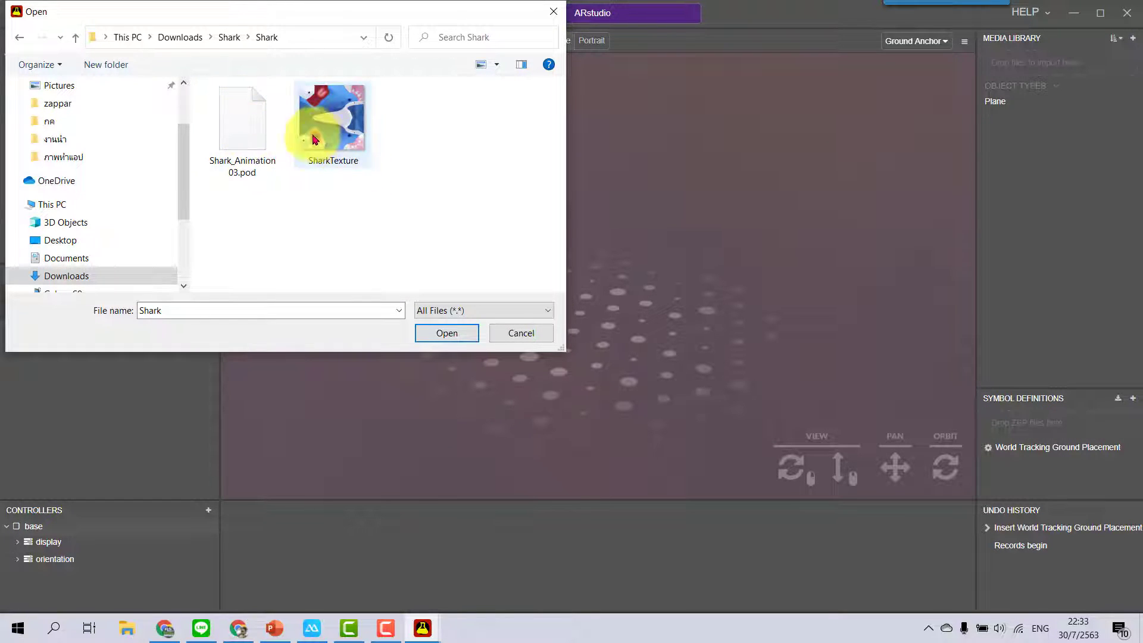
left_click_drag(408, 198, 229, 126)
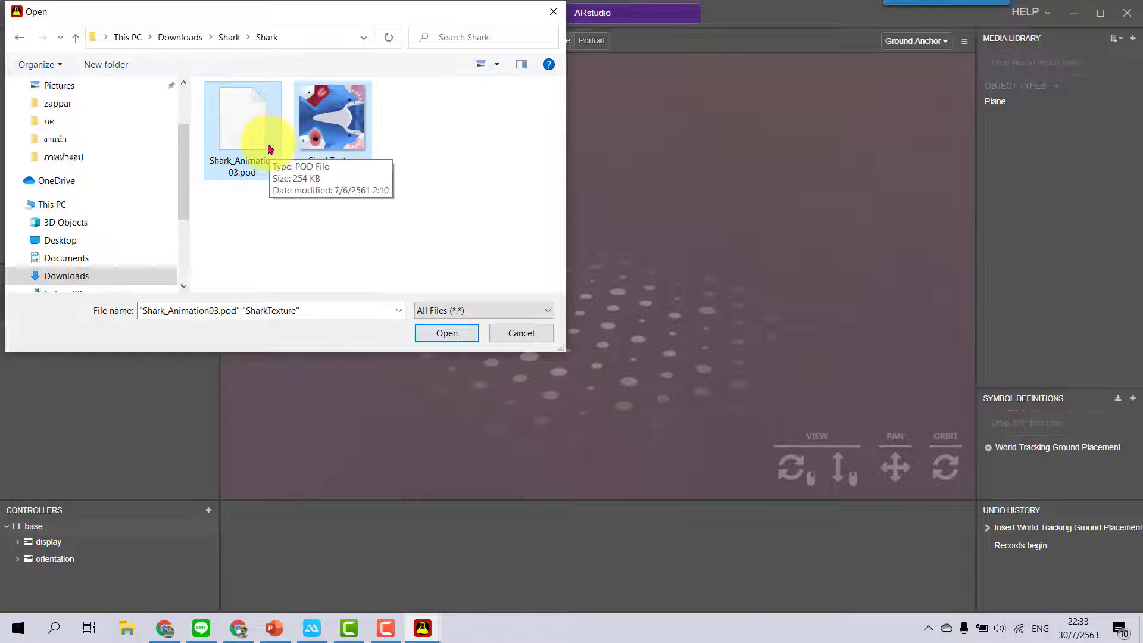
left_click(447, 335)
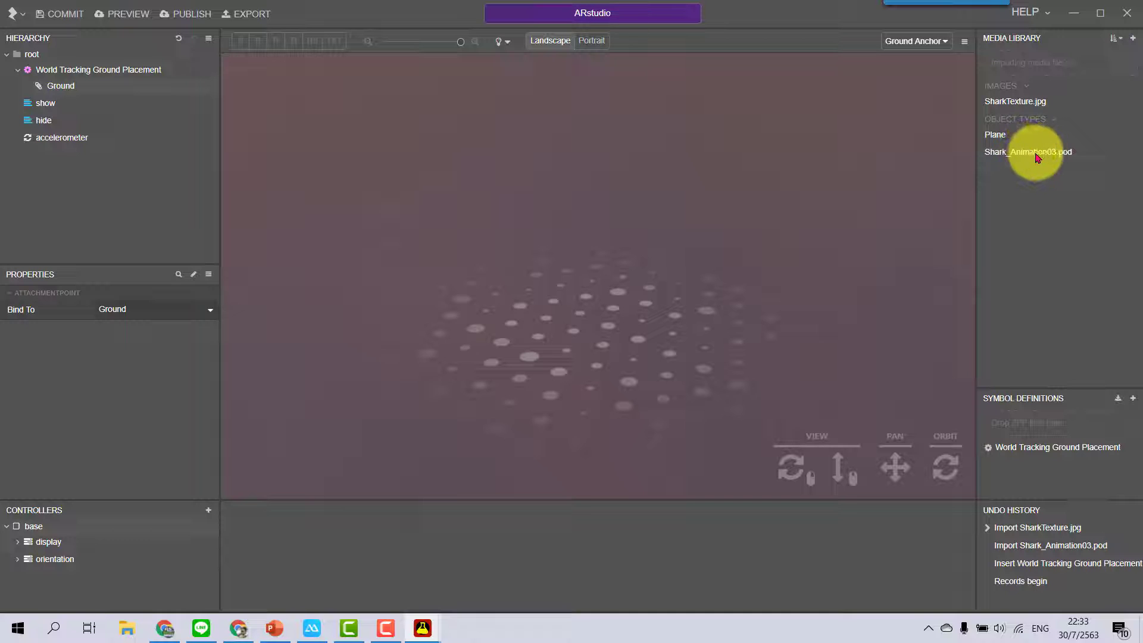
left_click_drag(1037, 156, 93, 90)
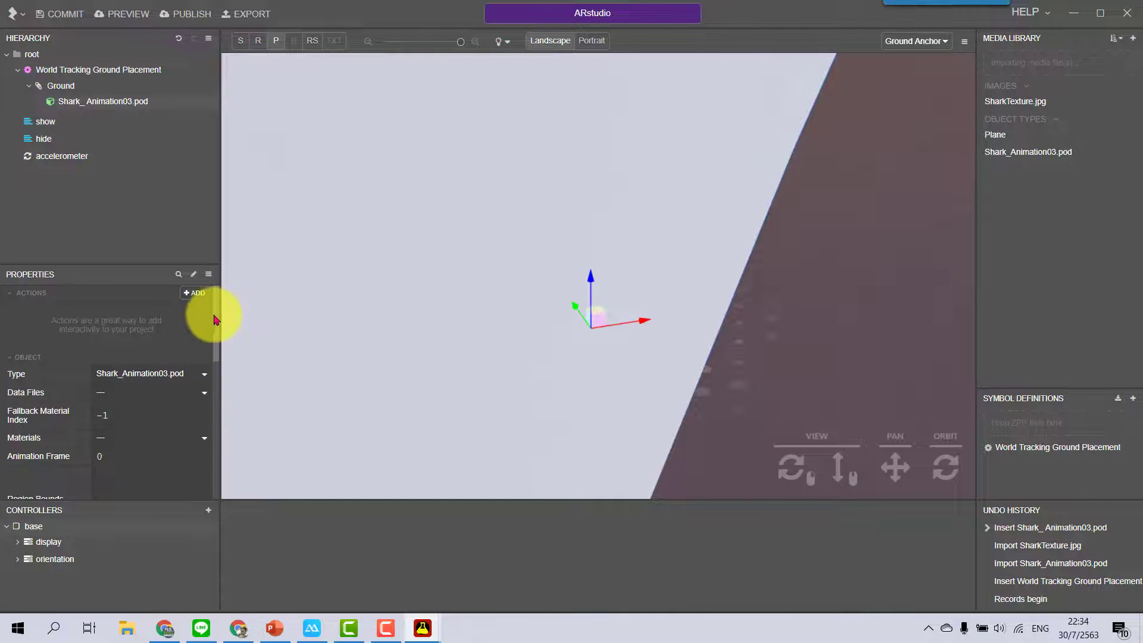
- Set the shark model's scale to 0.5 on all three axes
scroll(215, 317, "down", 3)
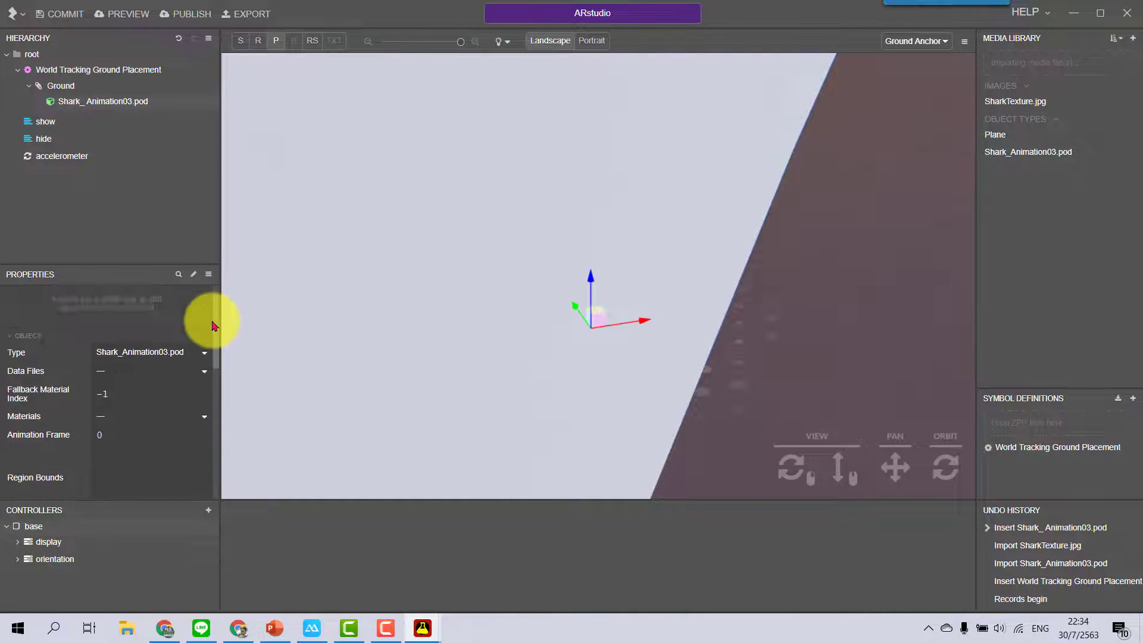
scroll(216, 361, "down", 4)
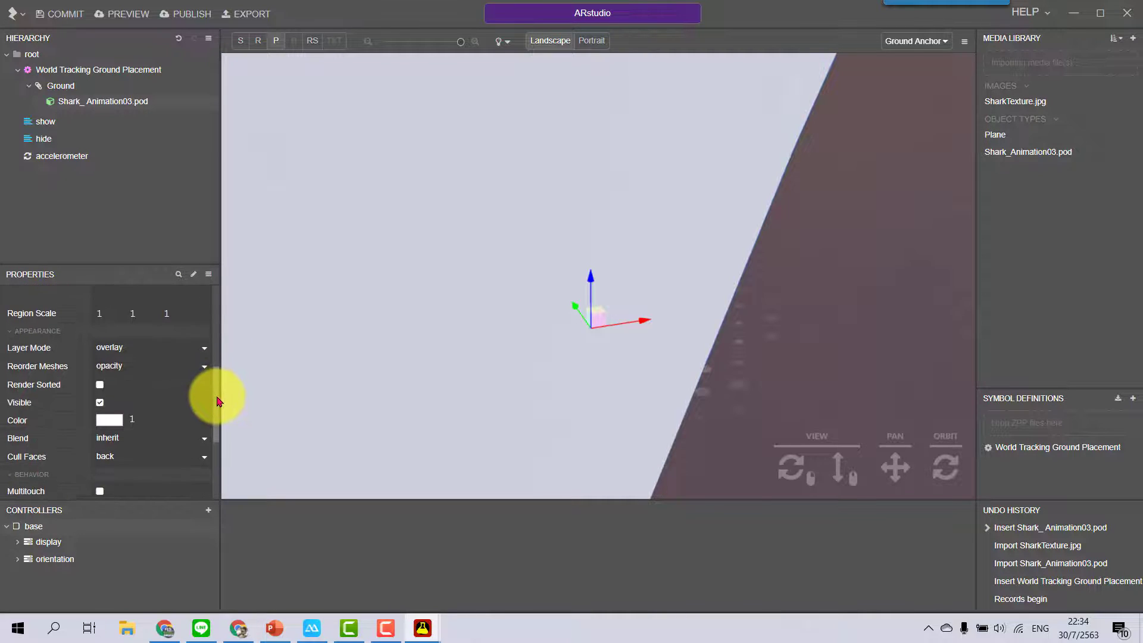
scroll(217, 407, "down", 5)
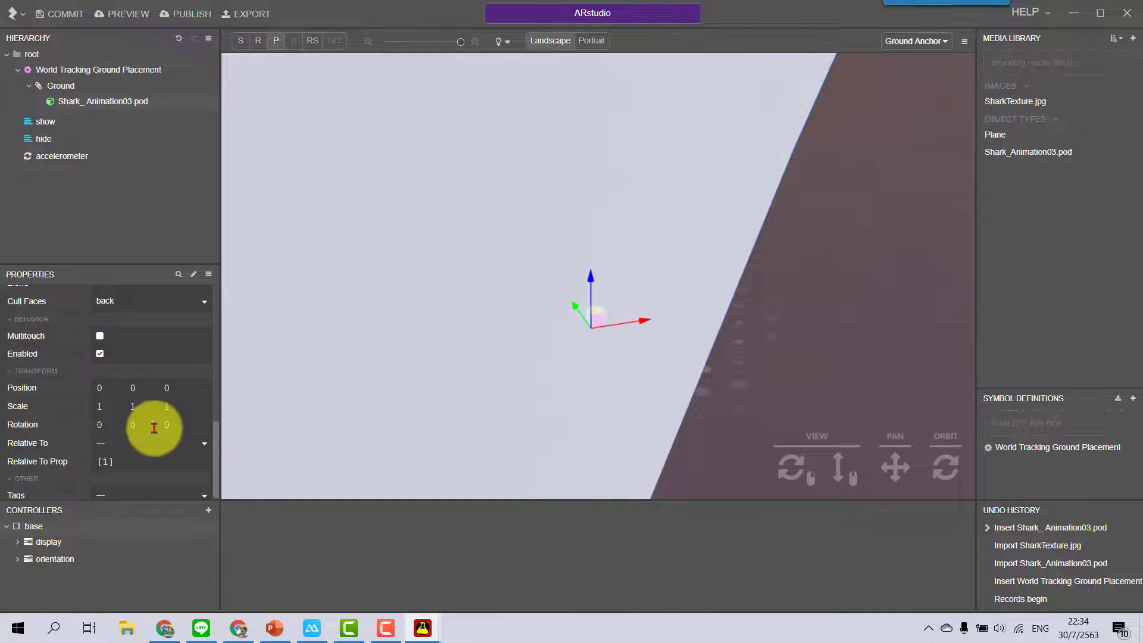
left_click(119, 412)
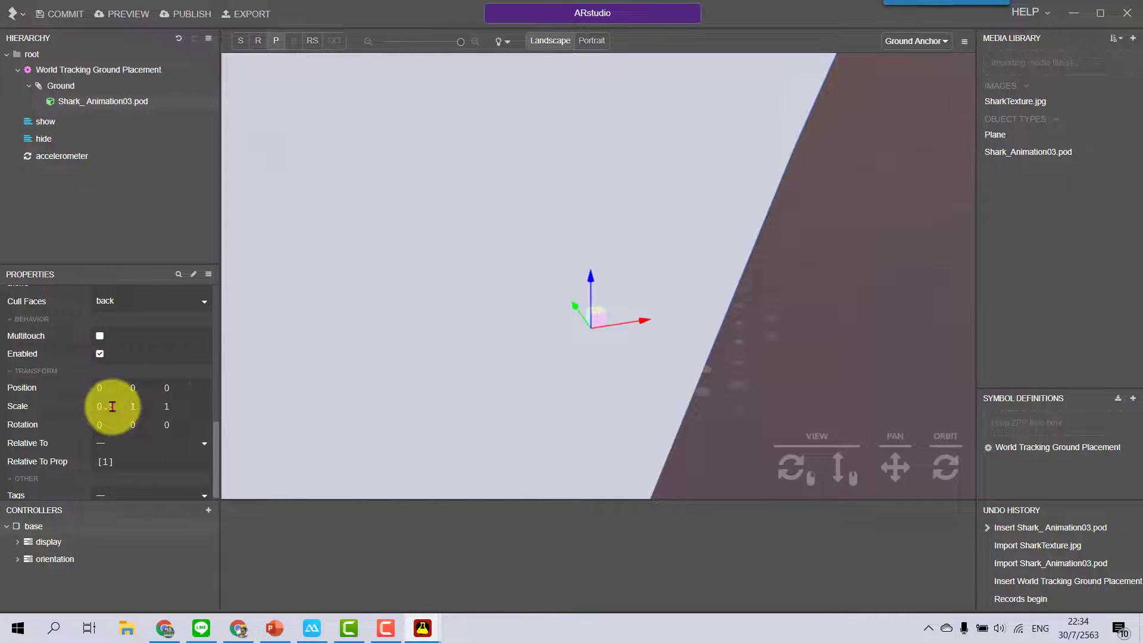
type("0.5")
key("Return")
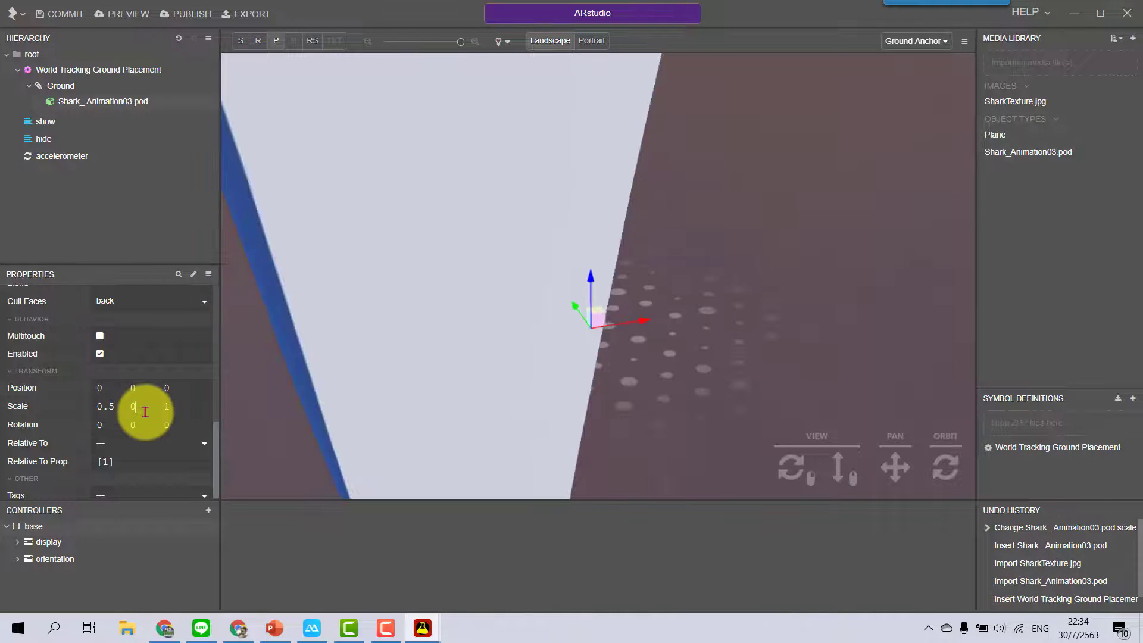
left_click(145, 411)
type("0.5")
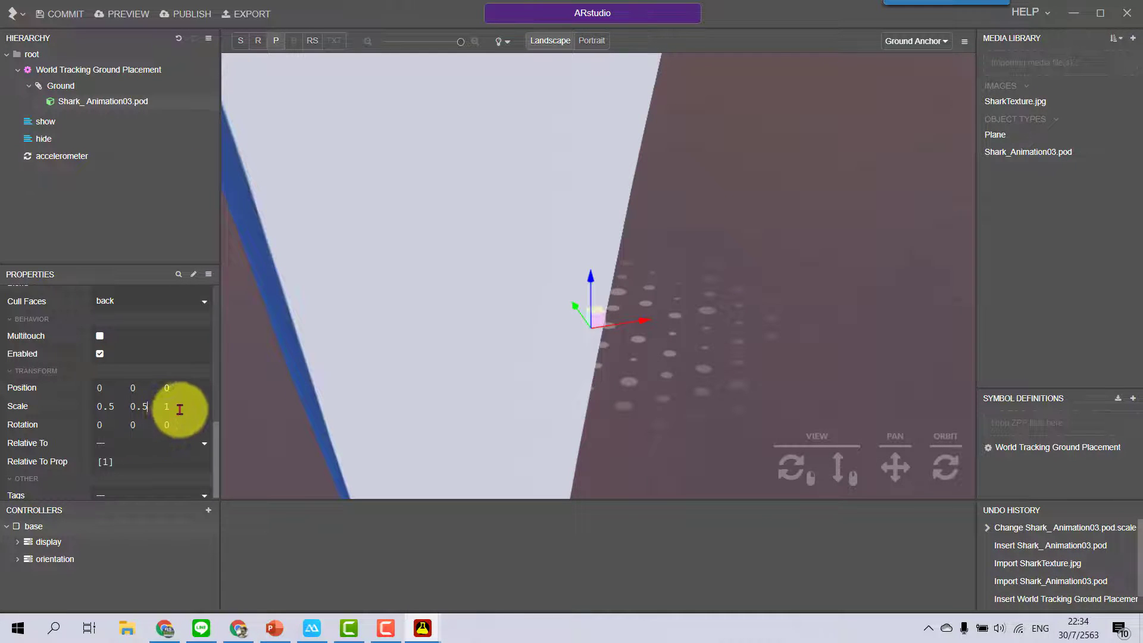
left_click(177, 408)
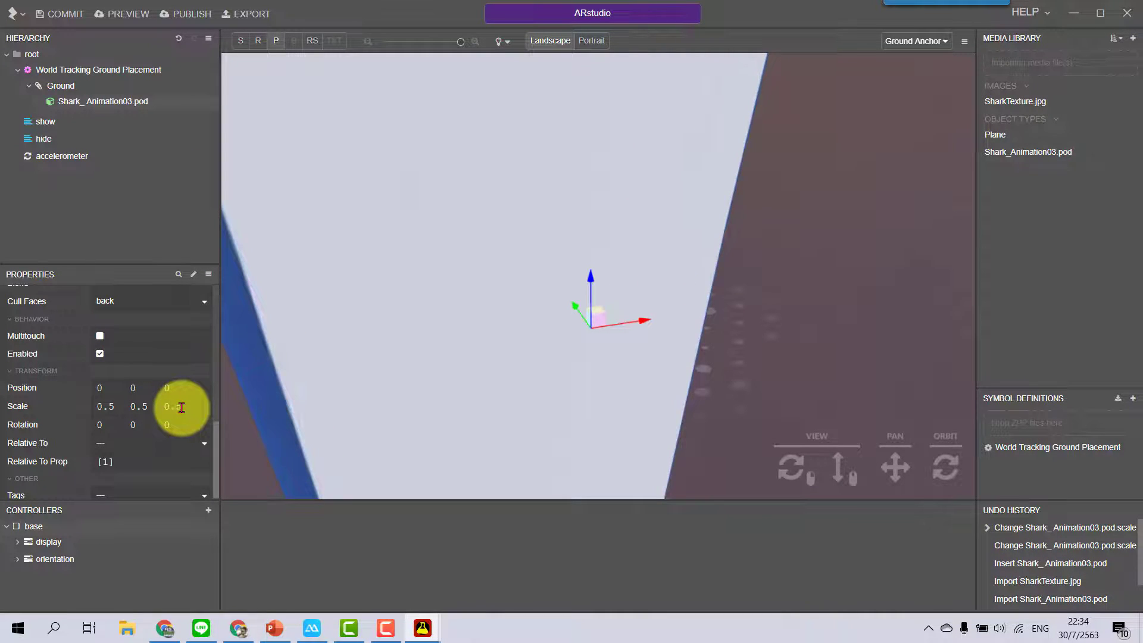
type("0.5")
key("Return")
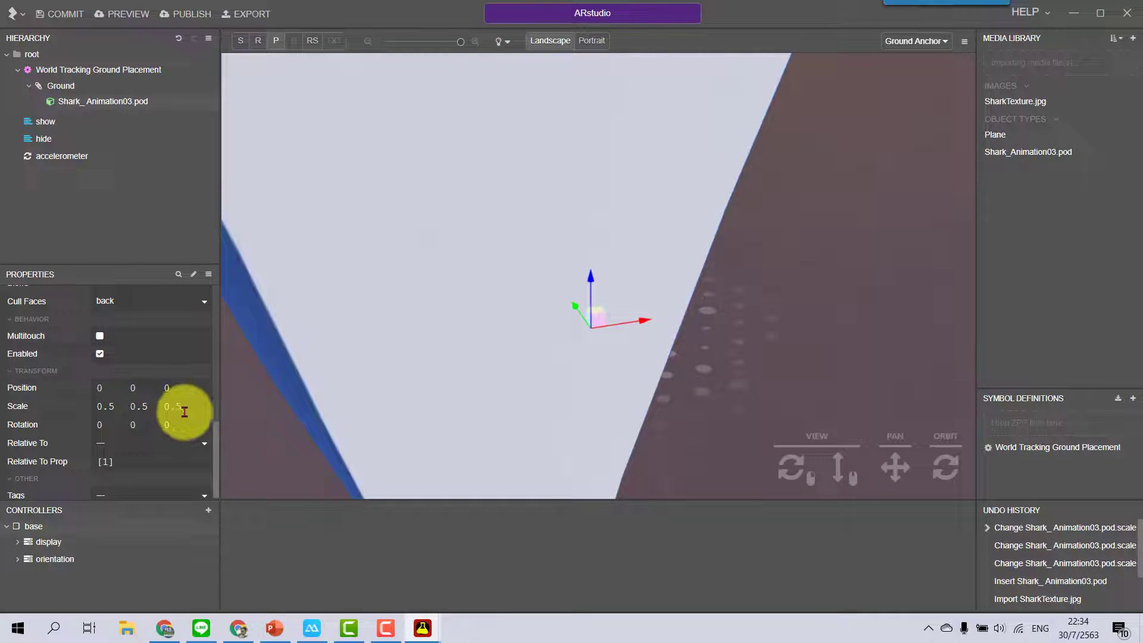
- Reduce the shark model's scale to 0.05 on all three axes
left_click(121, 407)
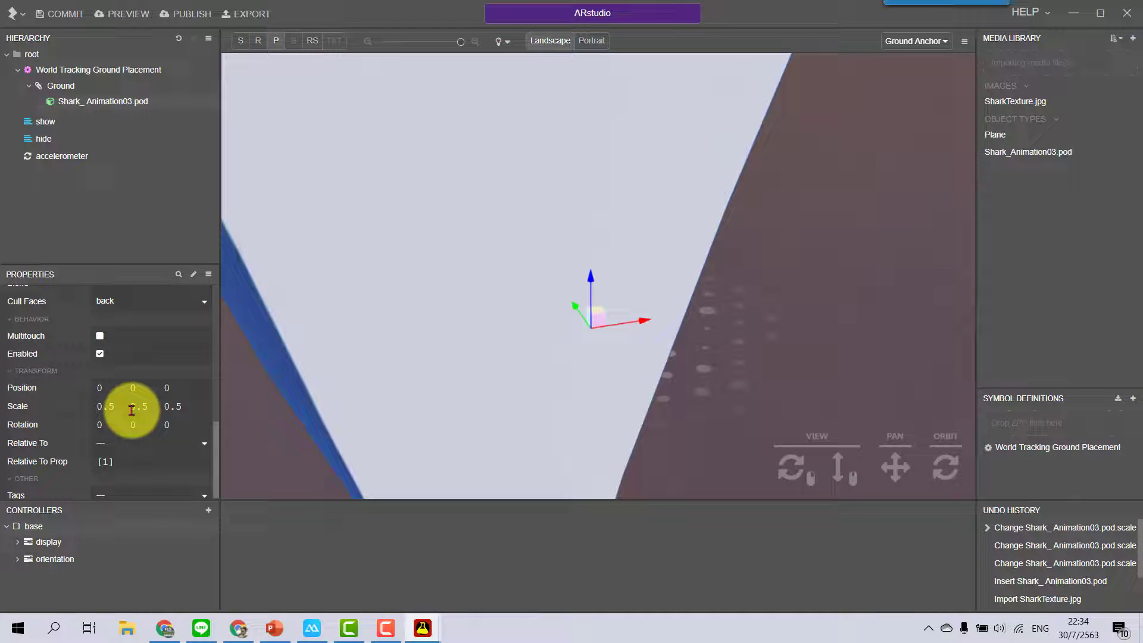
type("0")
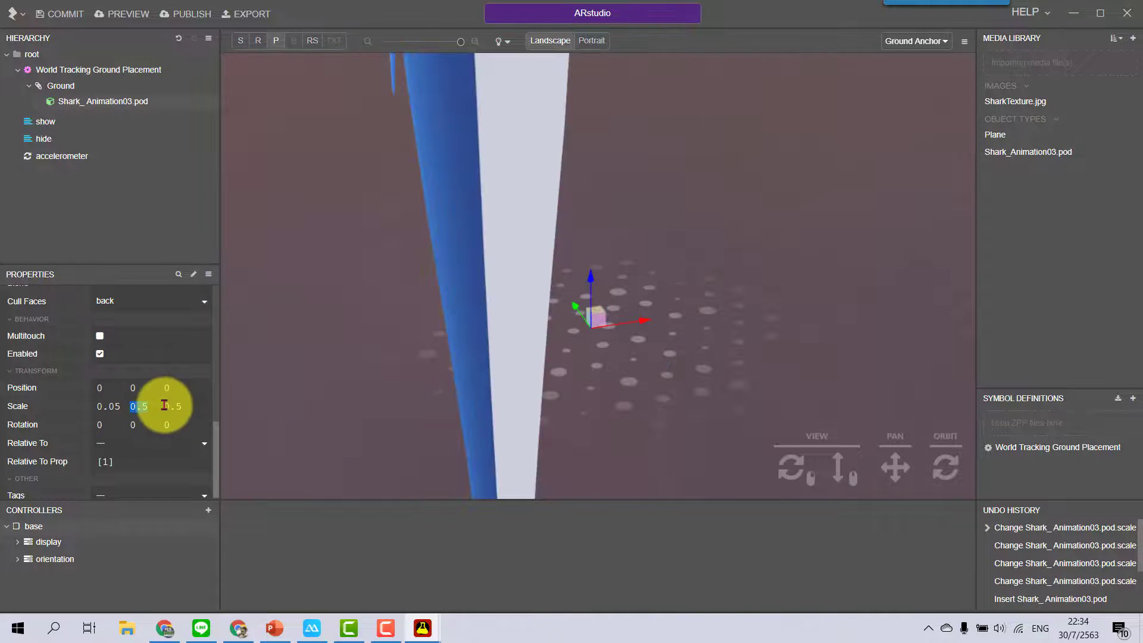
key("Tab")
left_click(142, 405)
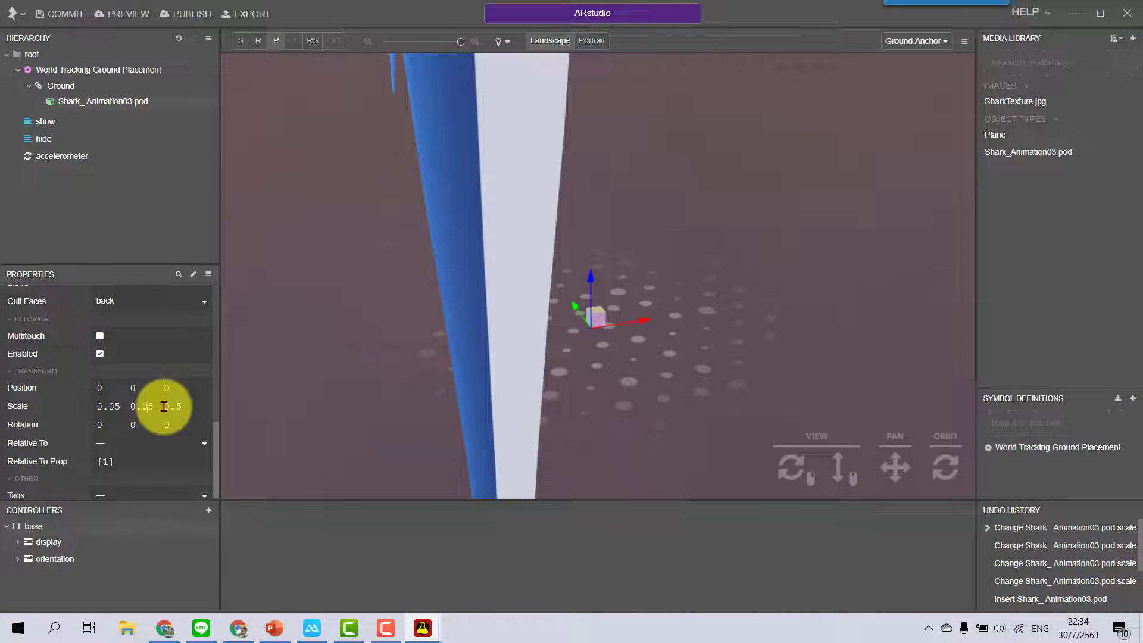
key("Tab")
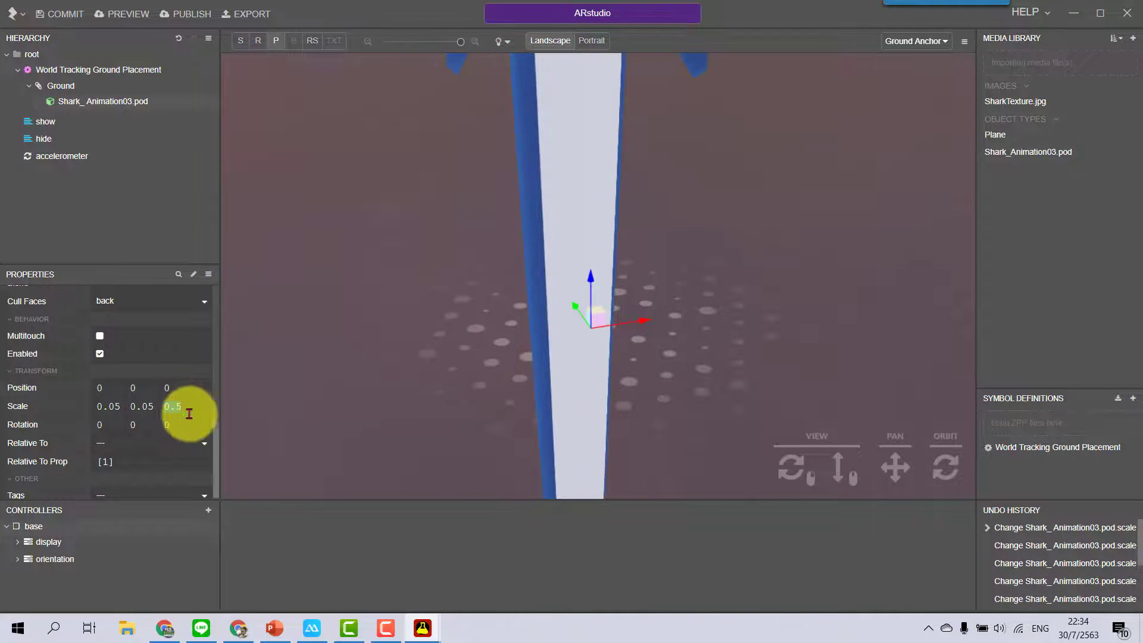
left_click(173, 405)
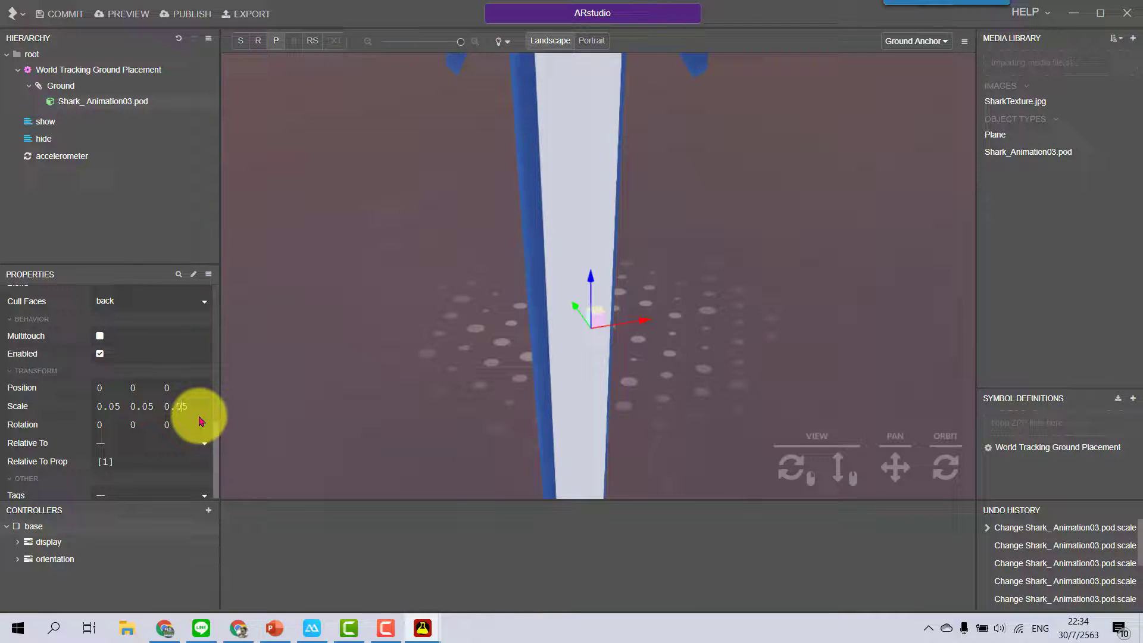
type("0")
key("Return")
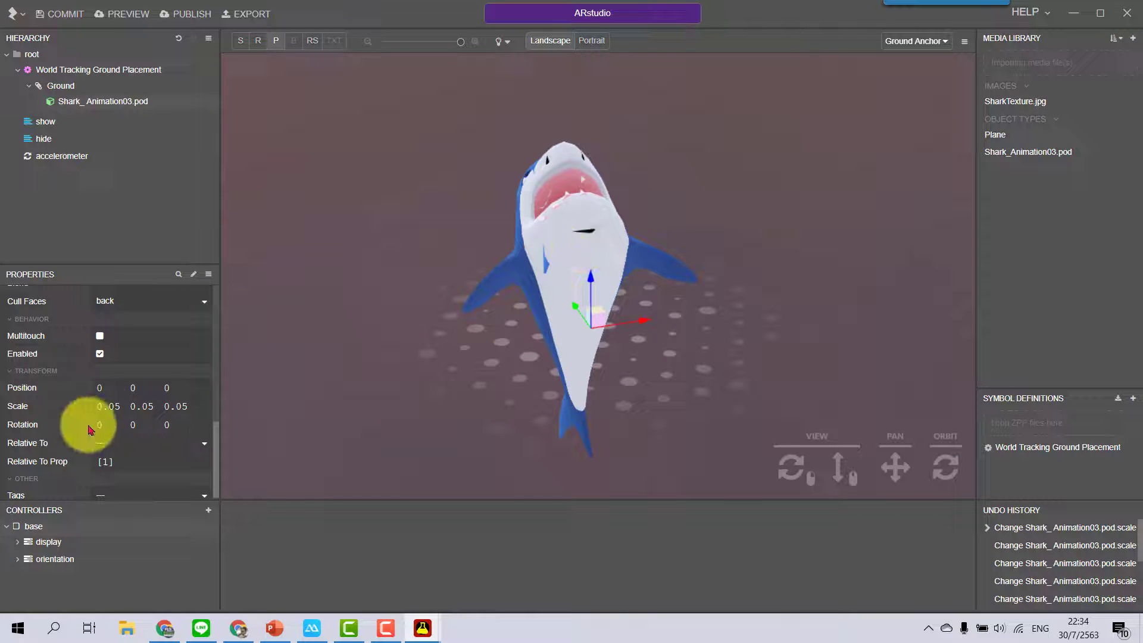
- Set the shark model's scale to 0.03 on all three axes
left_click(114, 405)
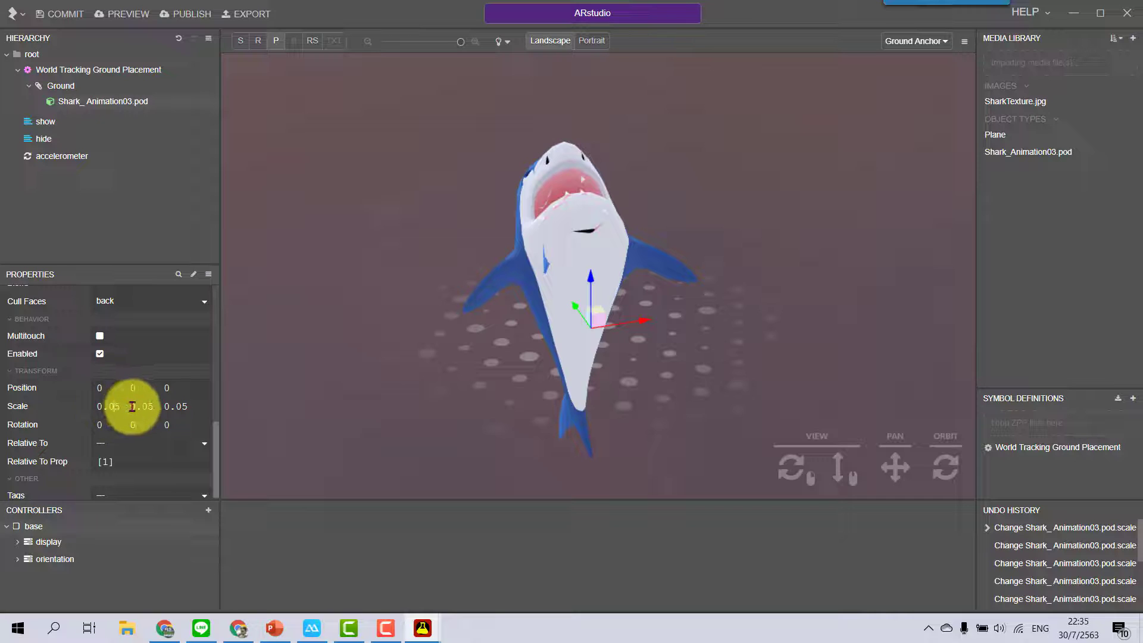
left_click(132, 404)
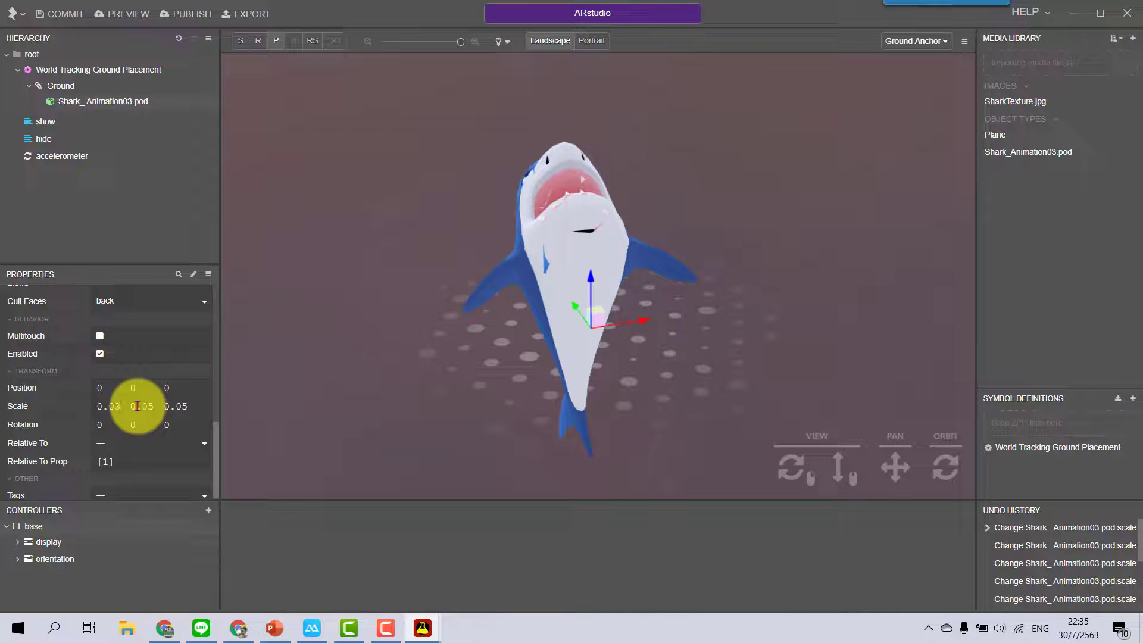
type("0.03")
left_click(149, 406)
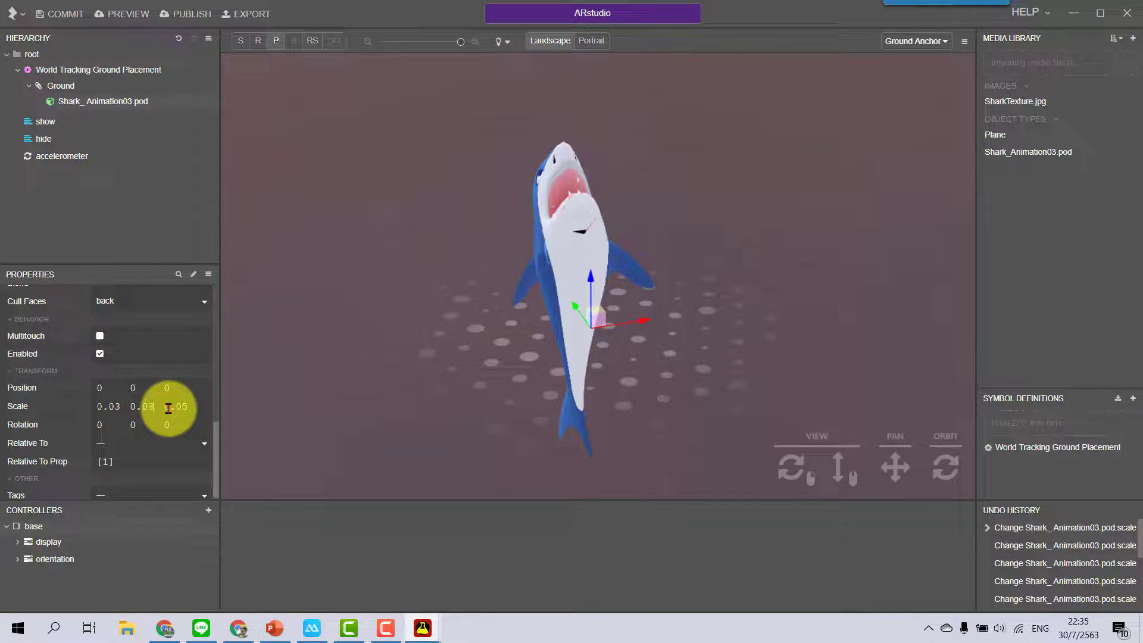
left_click(184, 405)
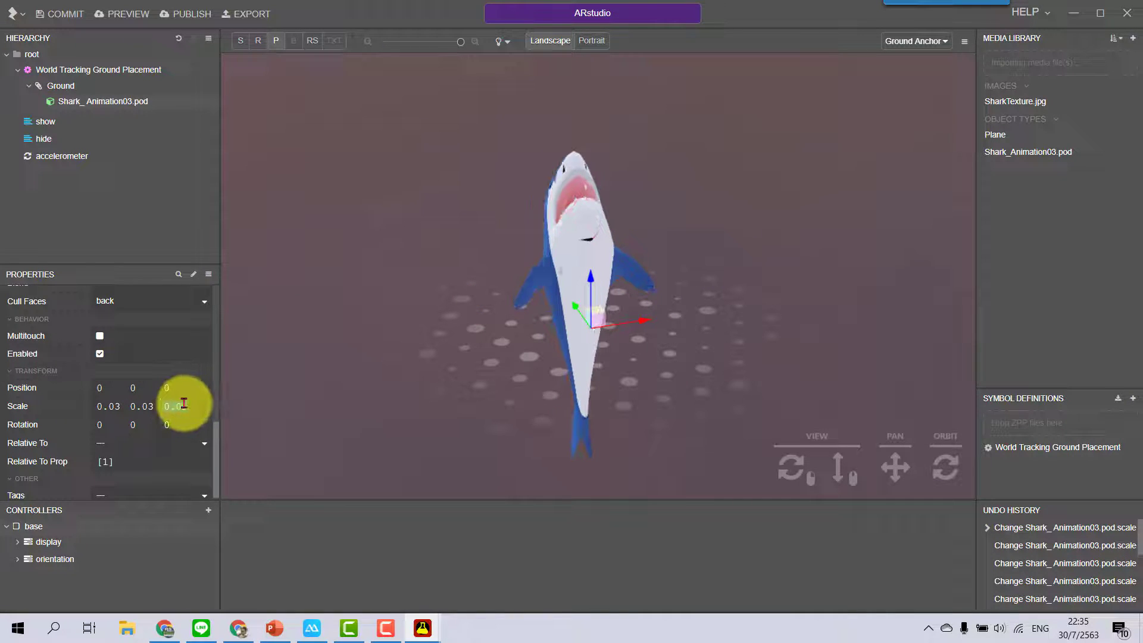
type("5")
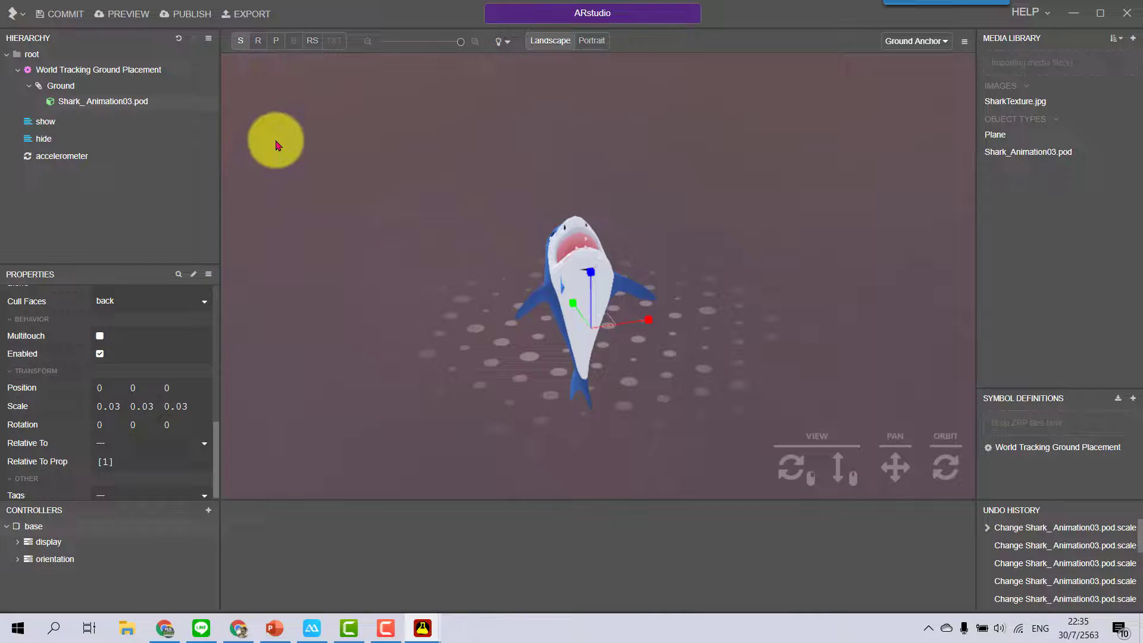
- Rotate the shark to about 88, 33 and 2 degrees in X, Y and Z so it lies level and faces forward at an angle
left_click(258, 42)
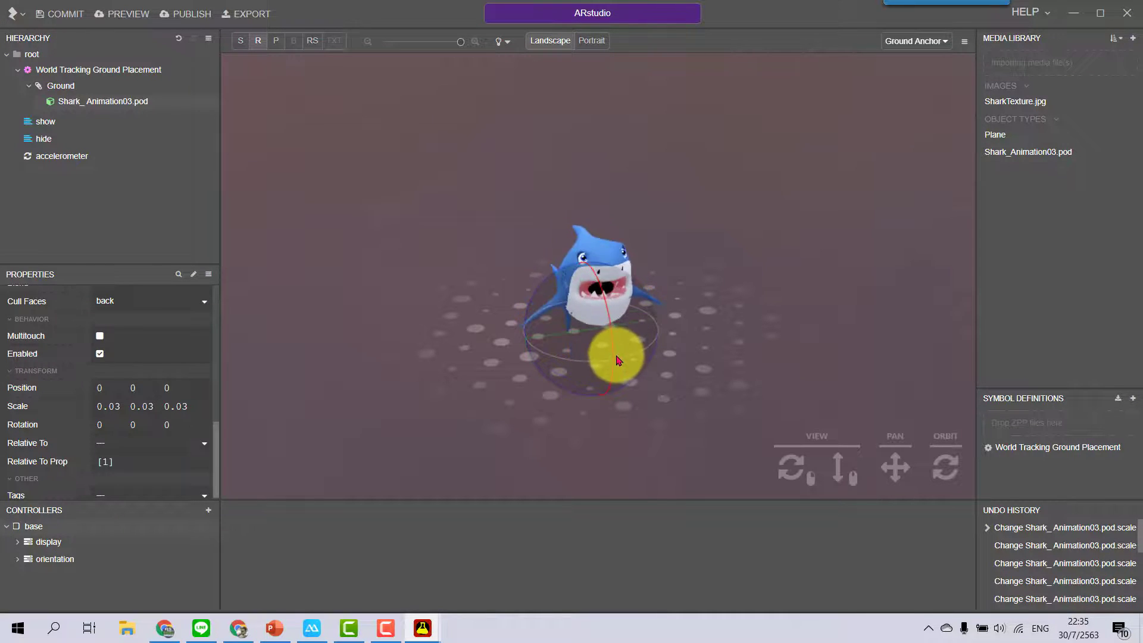
left_click_drag(613, 354, 610, 314)
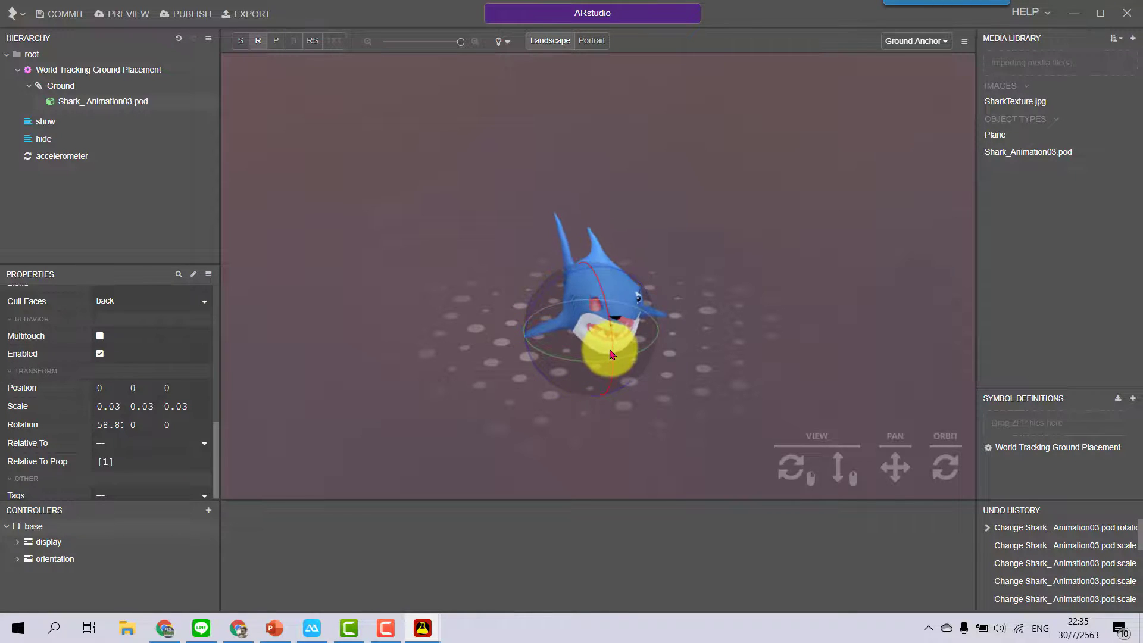
left_click_drag(612, 354, 547, 358)
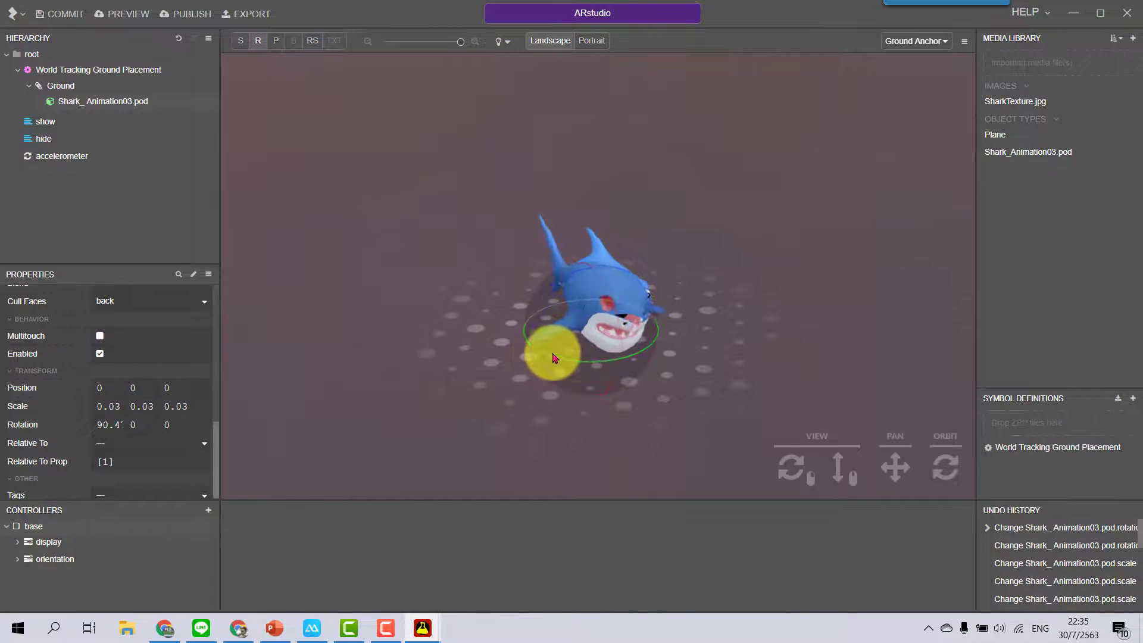
left_click_drag(553, 358, 695, 372)
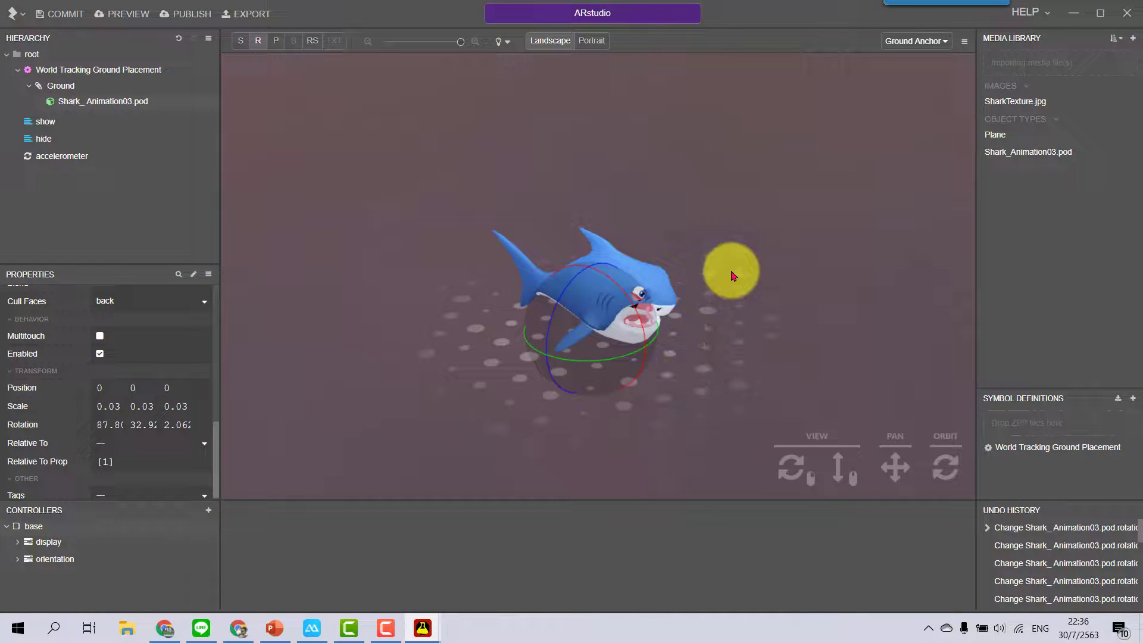
left_click_drag(571, 311, 689, 301)
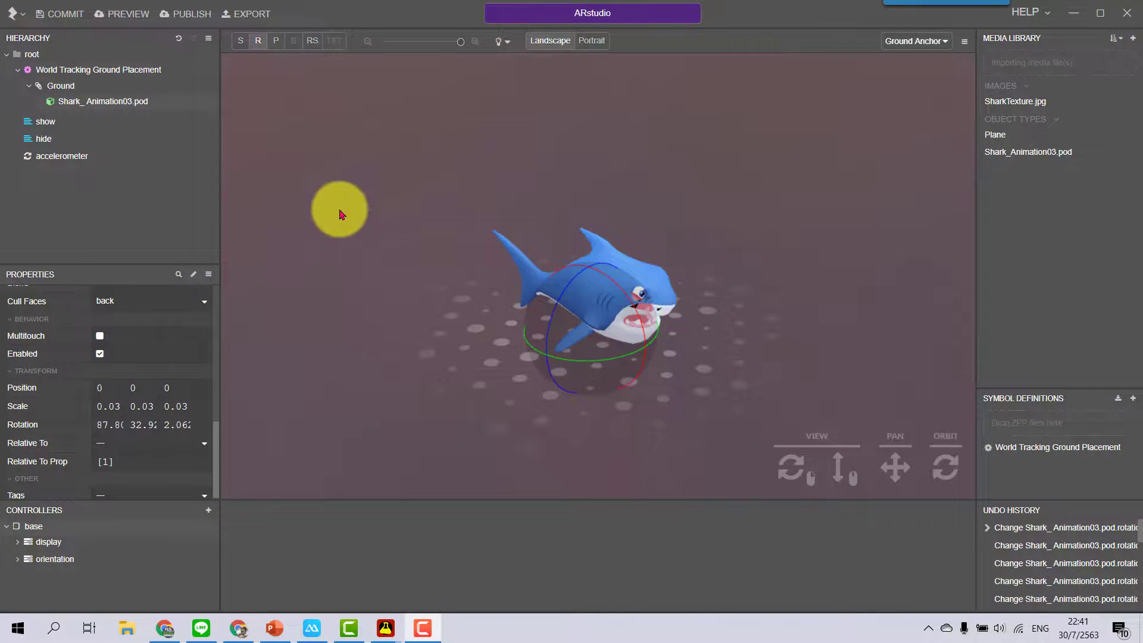
- Generate a project preview with a temporary zapcode for the AR experience
left_click(130, 16)
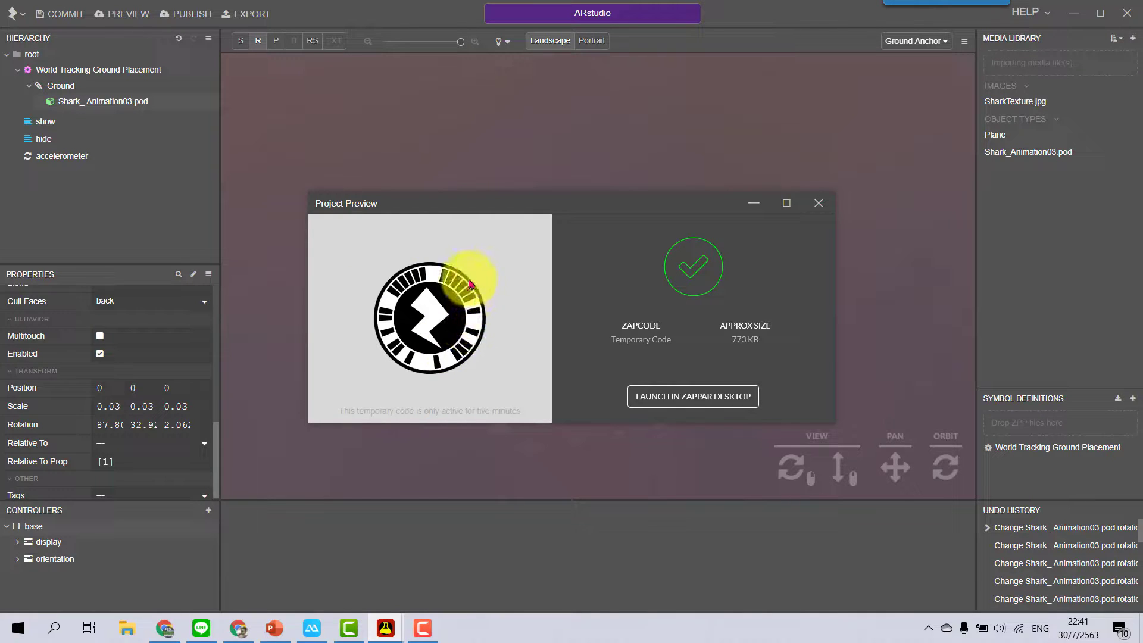
- Switch to the mirrored phone screen and enlarge it to full screen to check the shark AR preview in Zappar
left_click(311, 629)
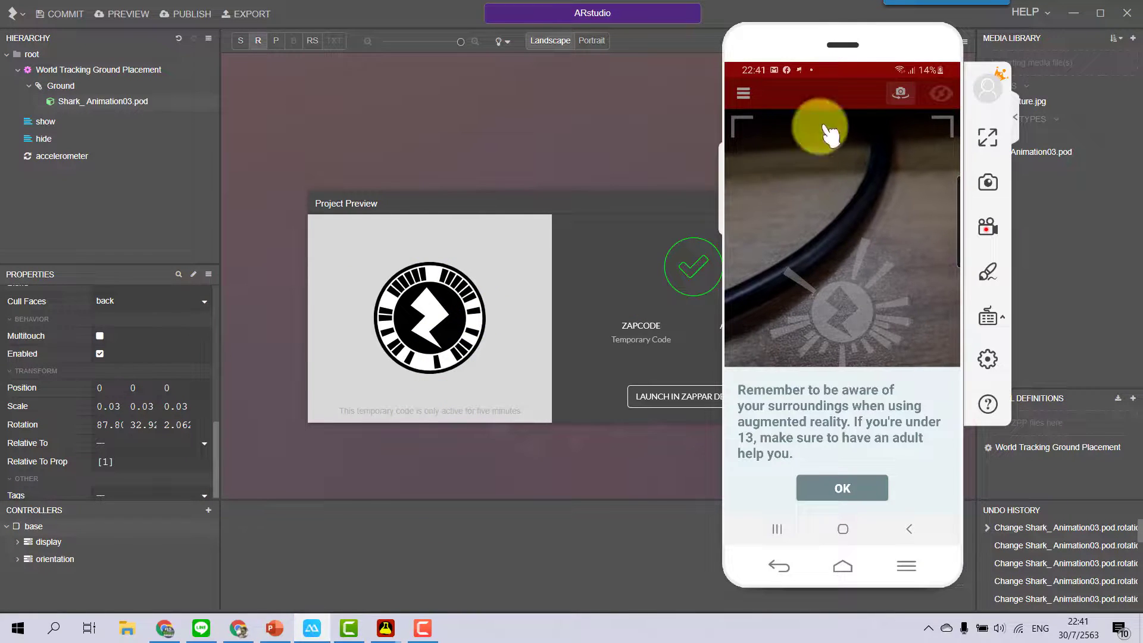
left_click_drag(828, 39, 836, 36)
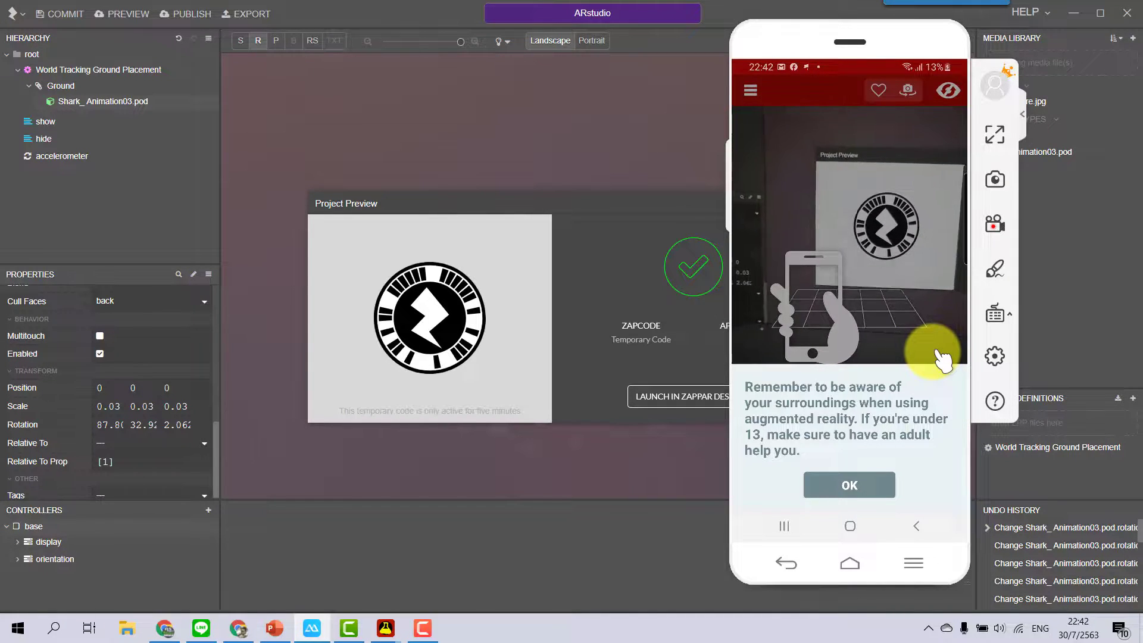
left_click(996, 134)
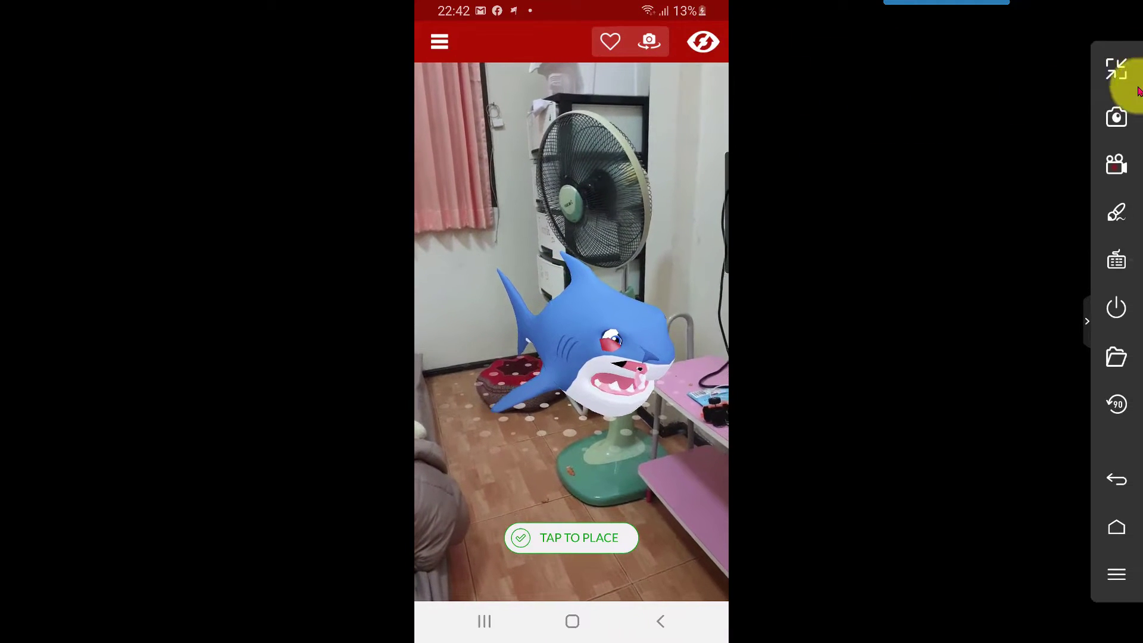
- Exit the full-screen phone mirror, put it away and switch to the StudioAR project page in Chrome
left_click(1116, 76)
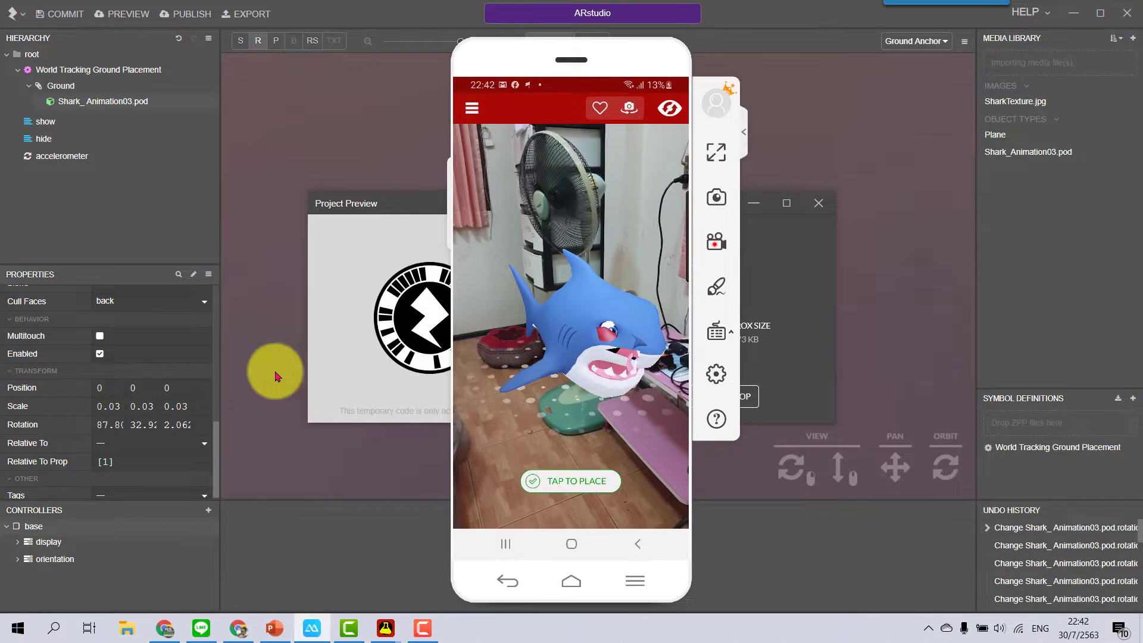
left_click(332, 122)
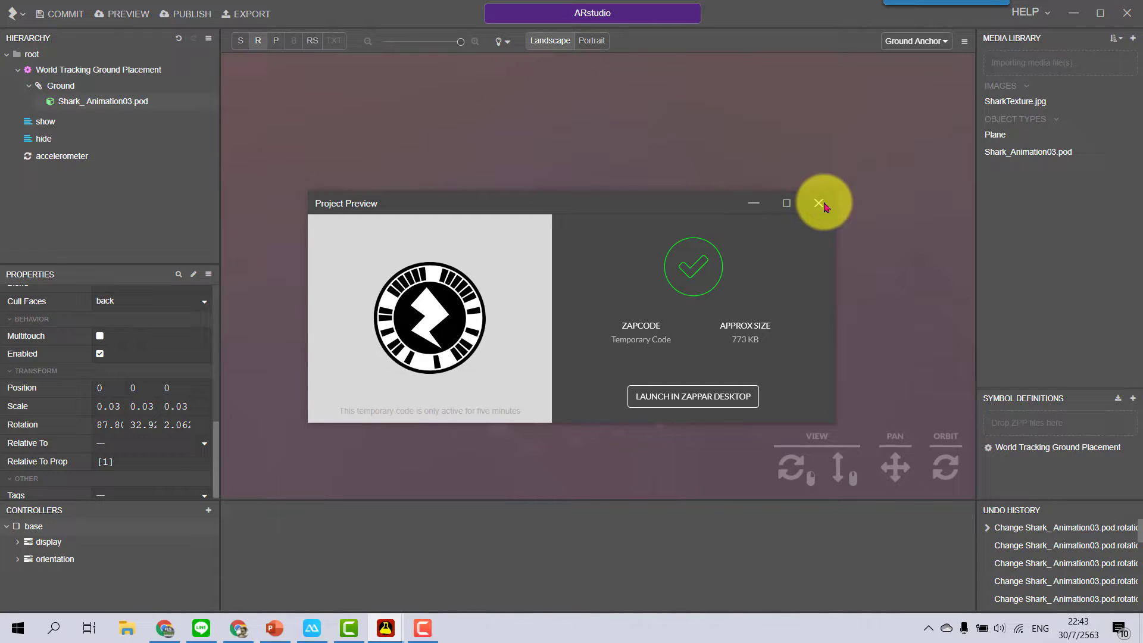
left_click(240, 626)
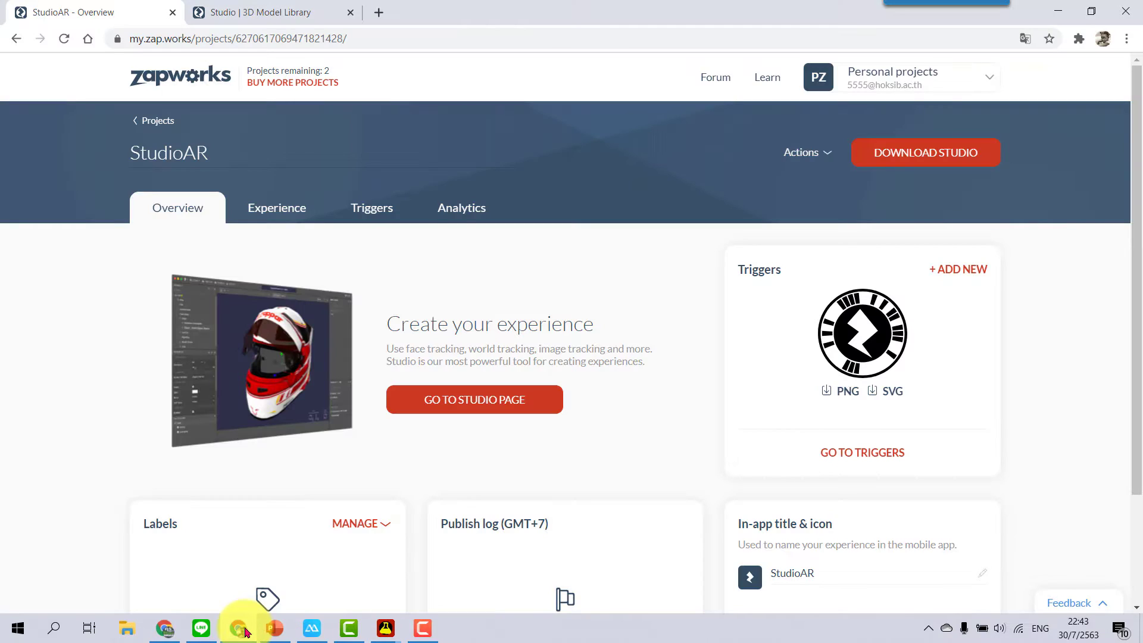